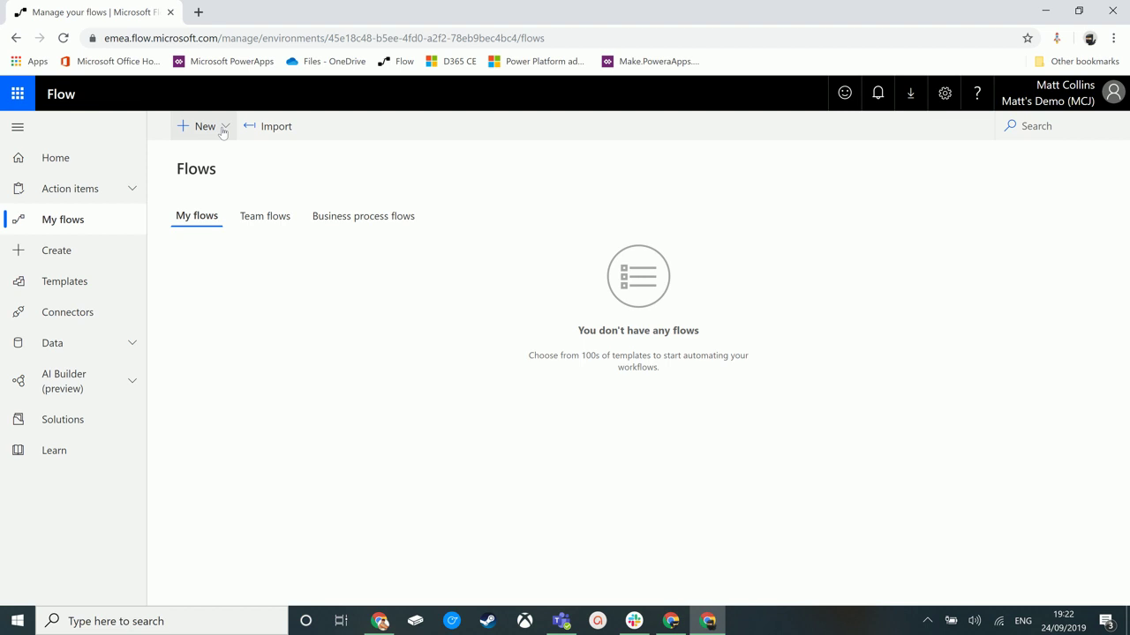
# Start a new automated flow from blank, skipping the flow name and initial trigger selection.
pyautogui.click(223, 130)
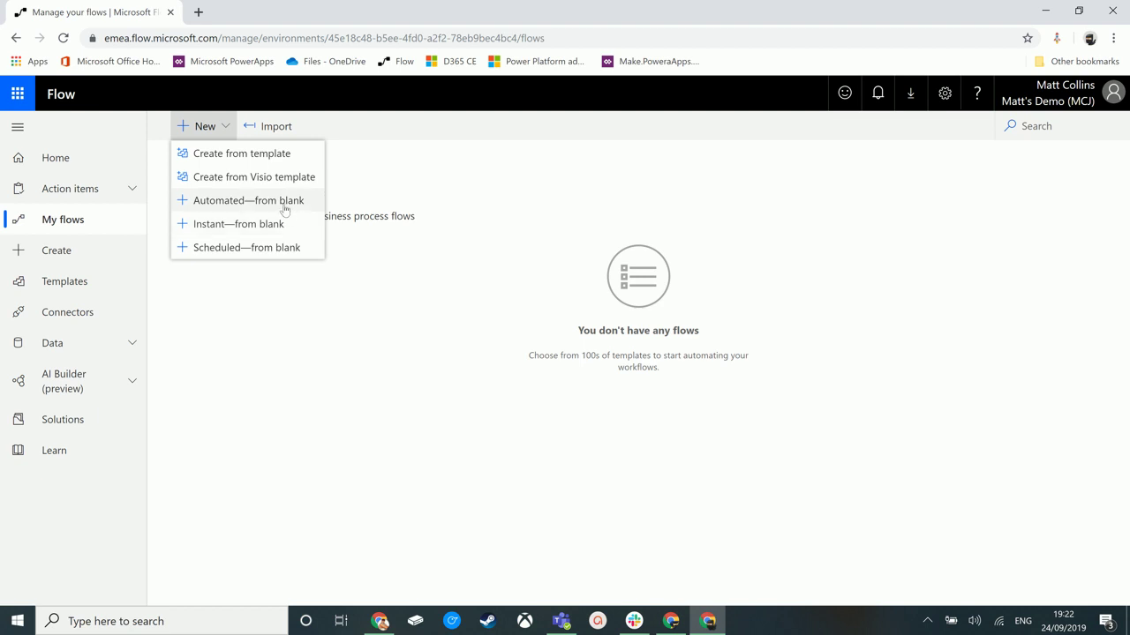
pyautogui.click(284, 210)
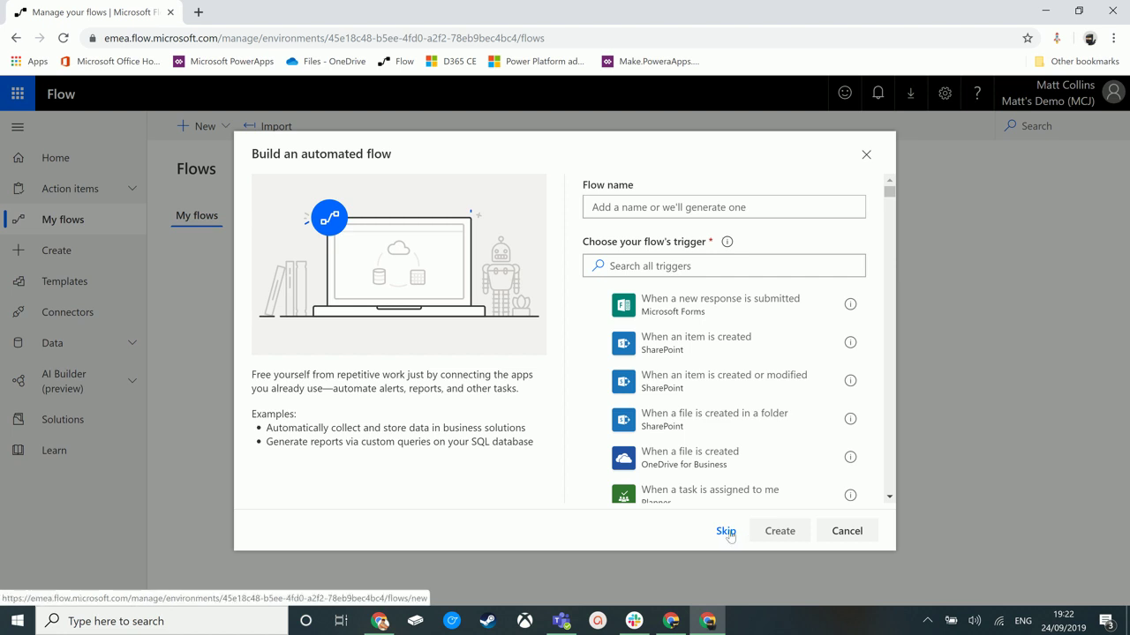
pyautogui.click(725, 532)
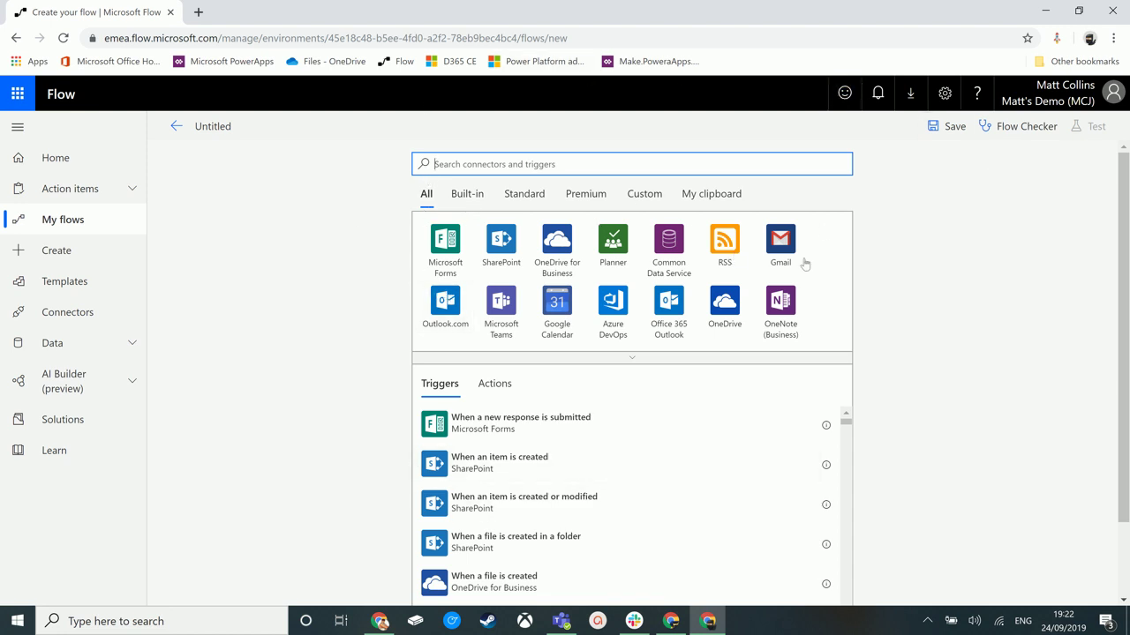
# Examine the full list of connectors available for triggering the flow.
pyautogui.scroll(-1, 949, 282)
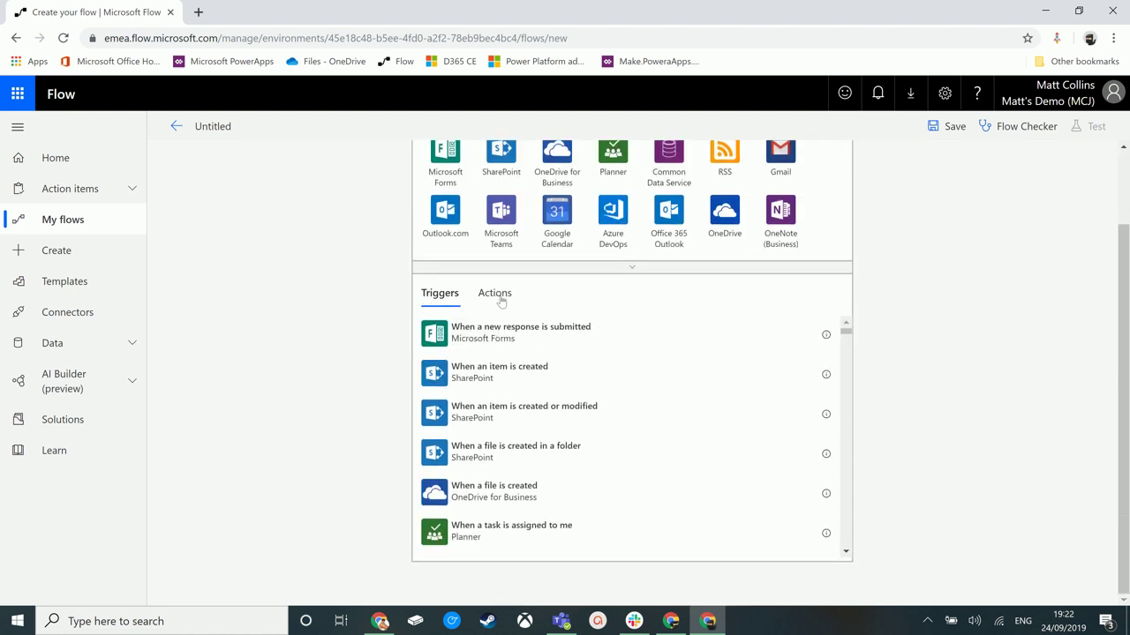
pyautogui.scroll(1, 694, 315)
pyautogui.scroll(1, 694, 315)
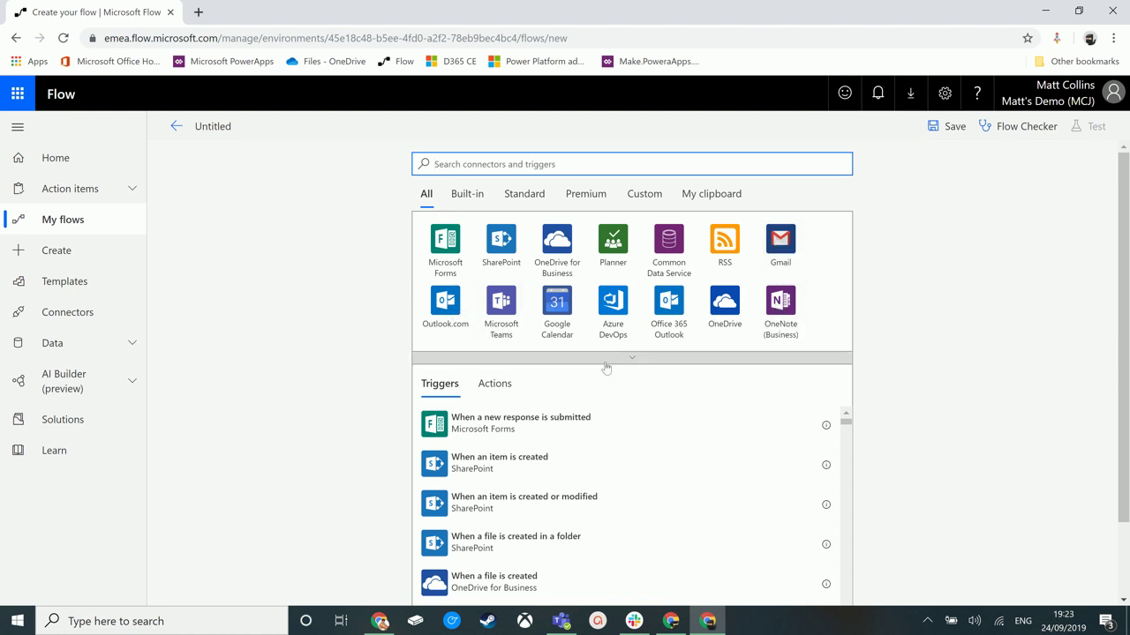
pyautogui.click(635, 362)
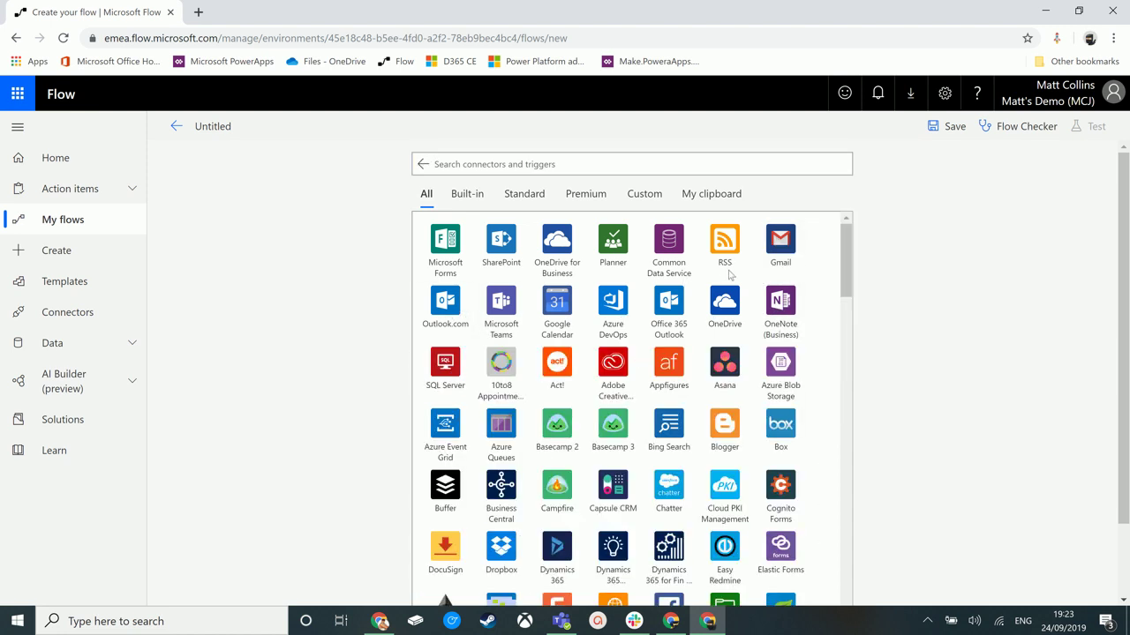
pyautogui.scroll(-2, 737, 281)
pyautogui.scroll(-3, 737, 281)
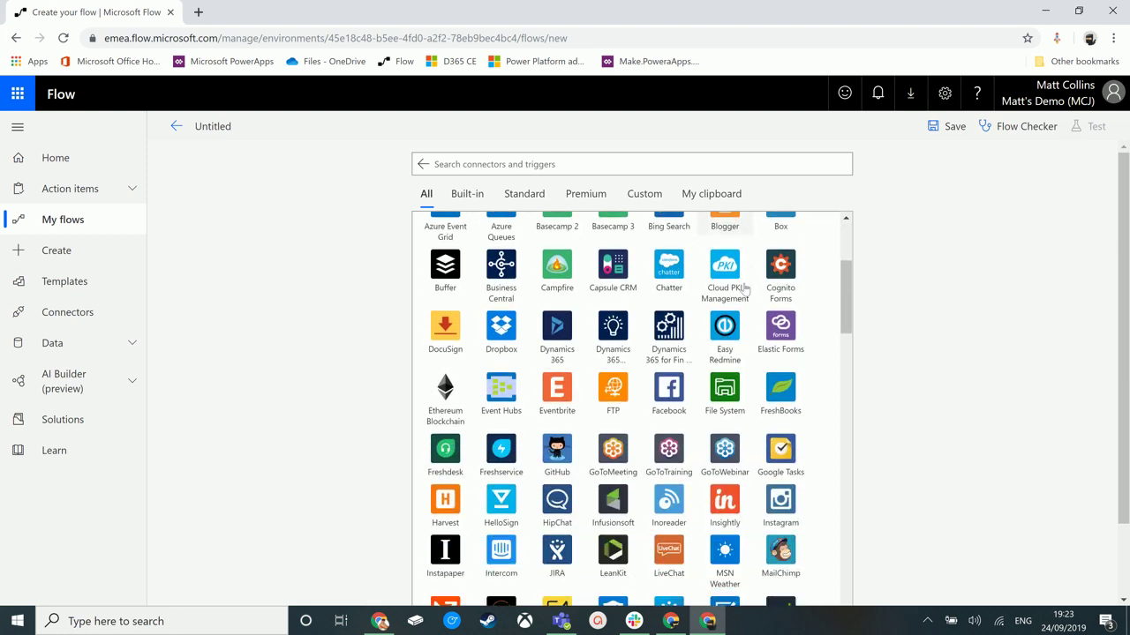
pyautogui.scroll(-5, 743, 289)
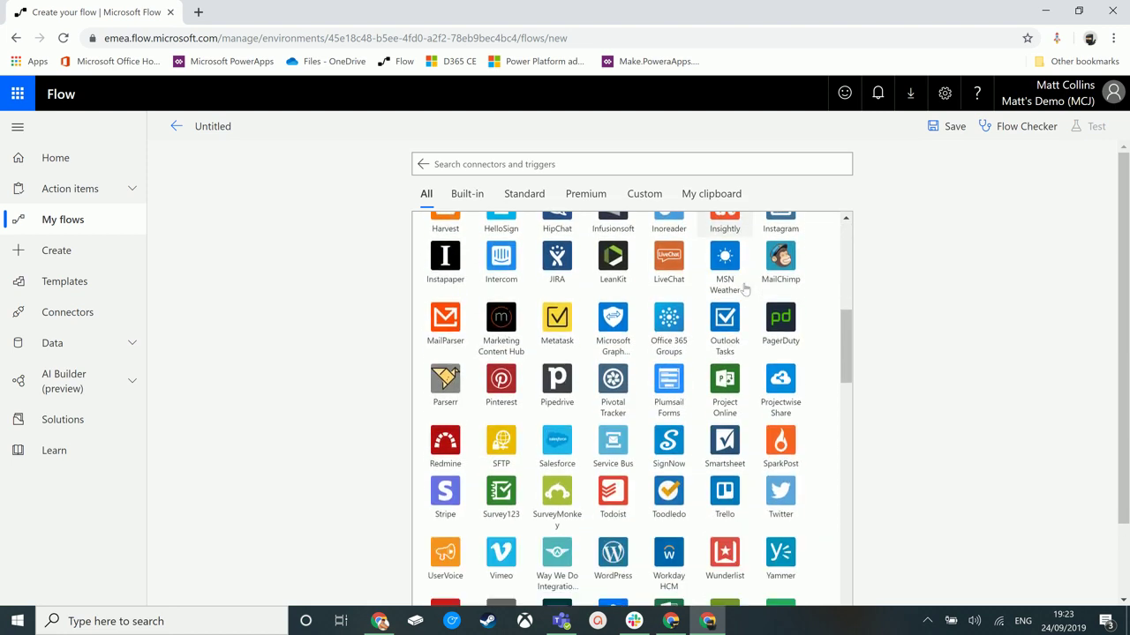
pyautogui.scroll(-2, 744, 289)
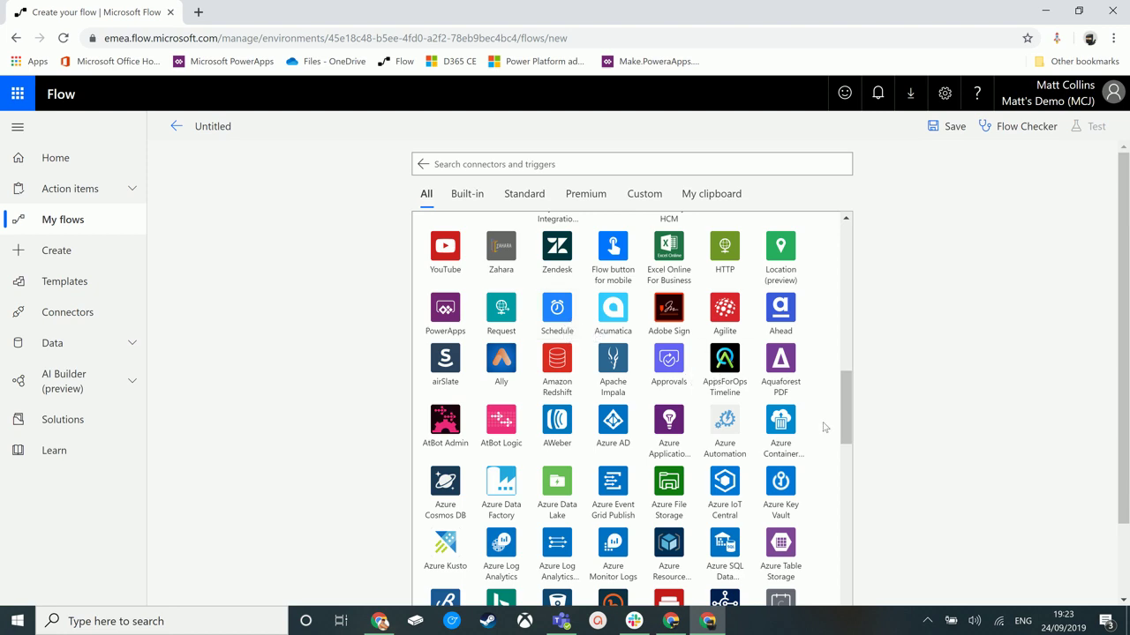
pyautogui.moveTo(847, 436); pyautogui.dragTo(850, 193)
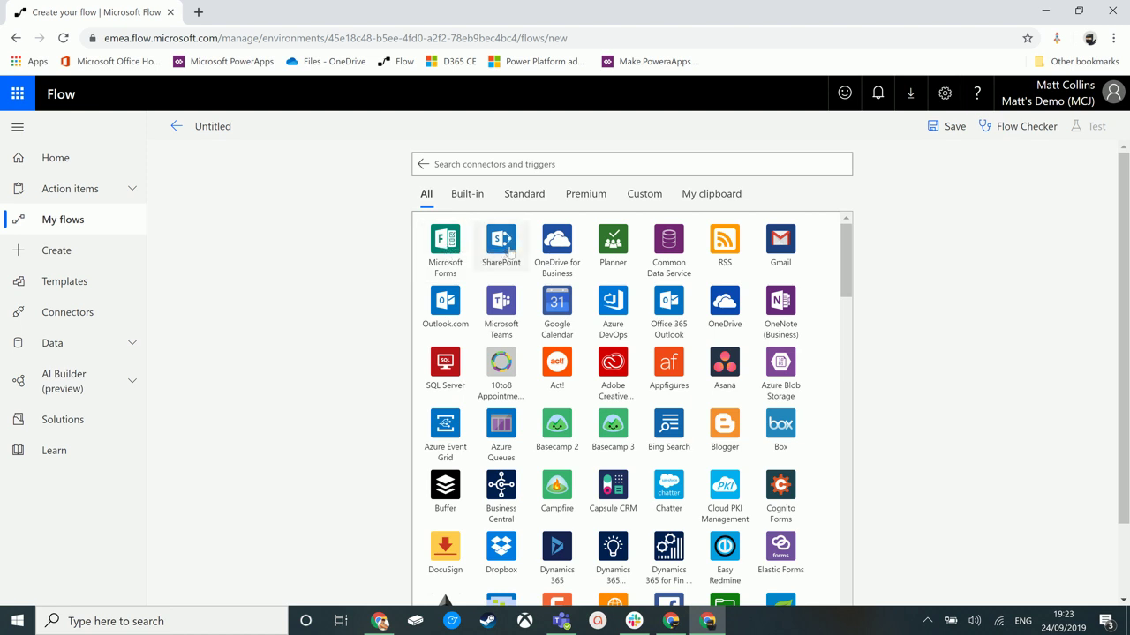
# View the Common Data Service triggers, and search the connectors for "twitt" to view the Twitter triggers.
pyautogui.click(670, 240)
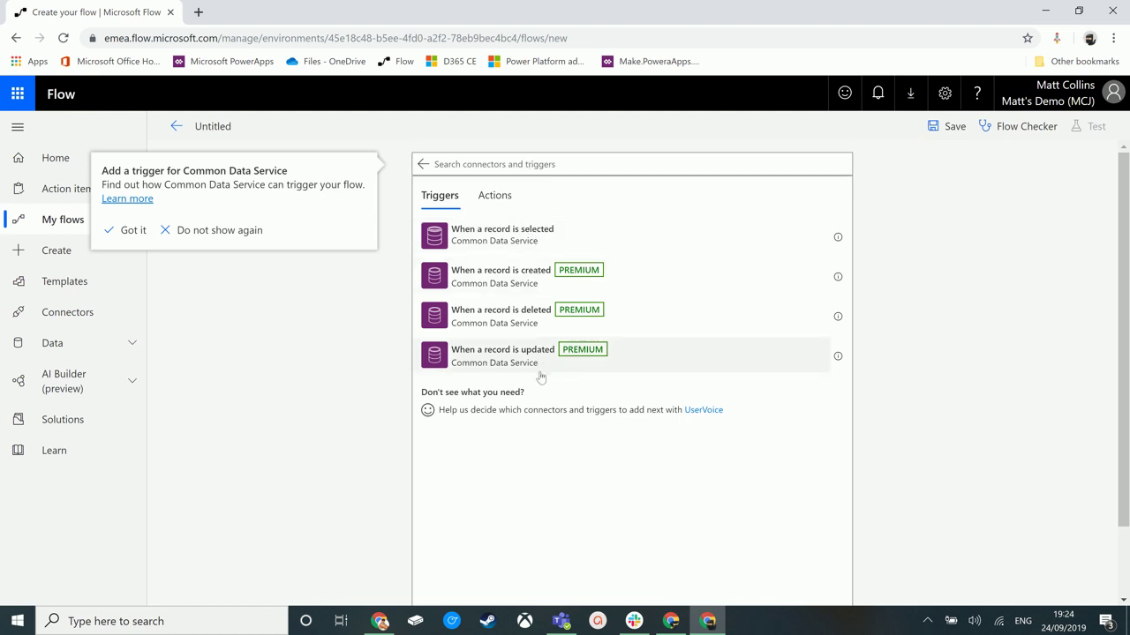
pyautogui.click(480, 167)
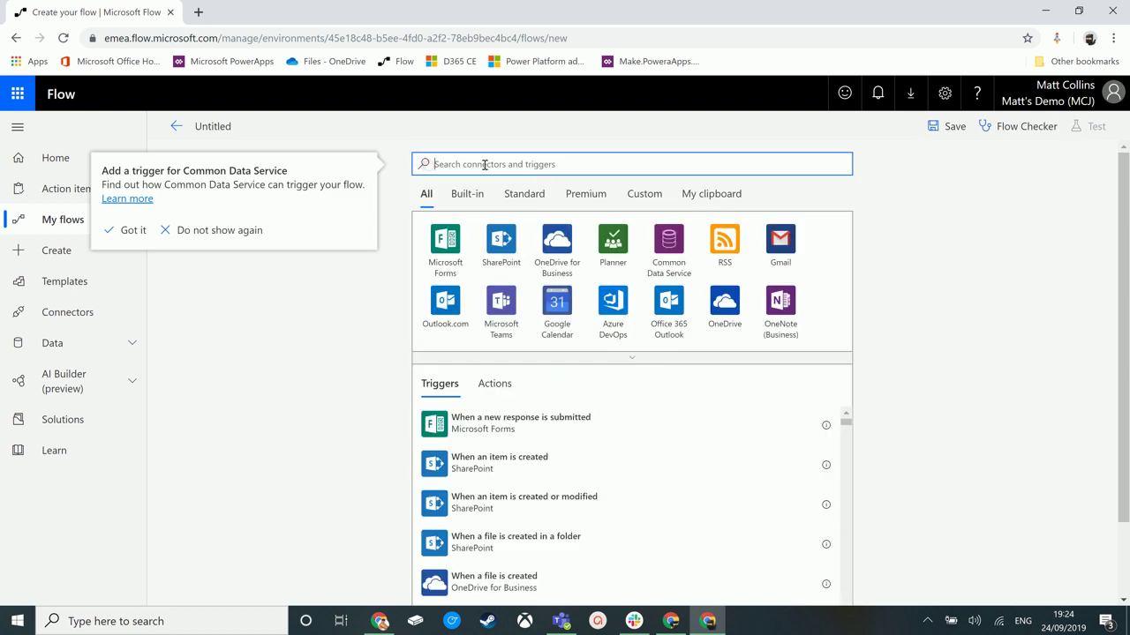
pyautogui.write('twitt')
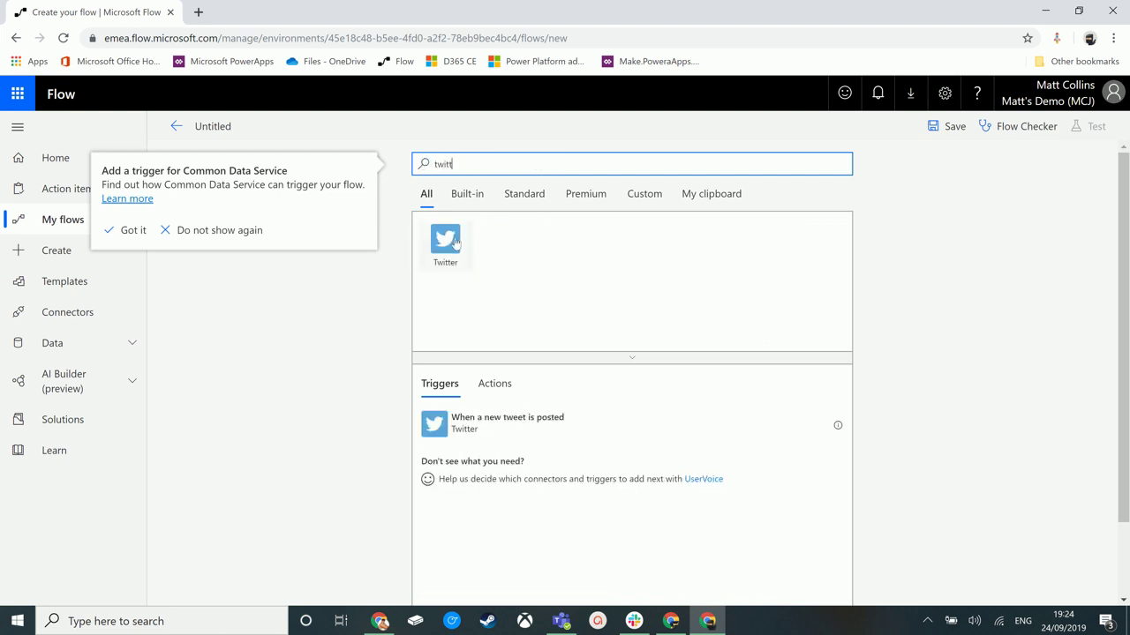
pyautogui.click(443, 236)
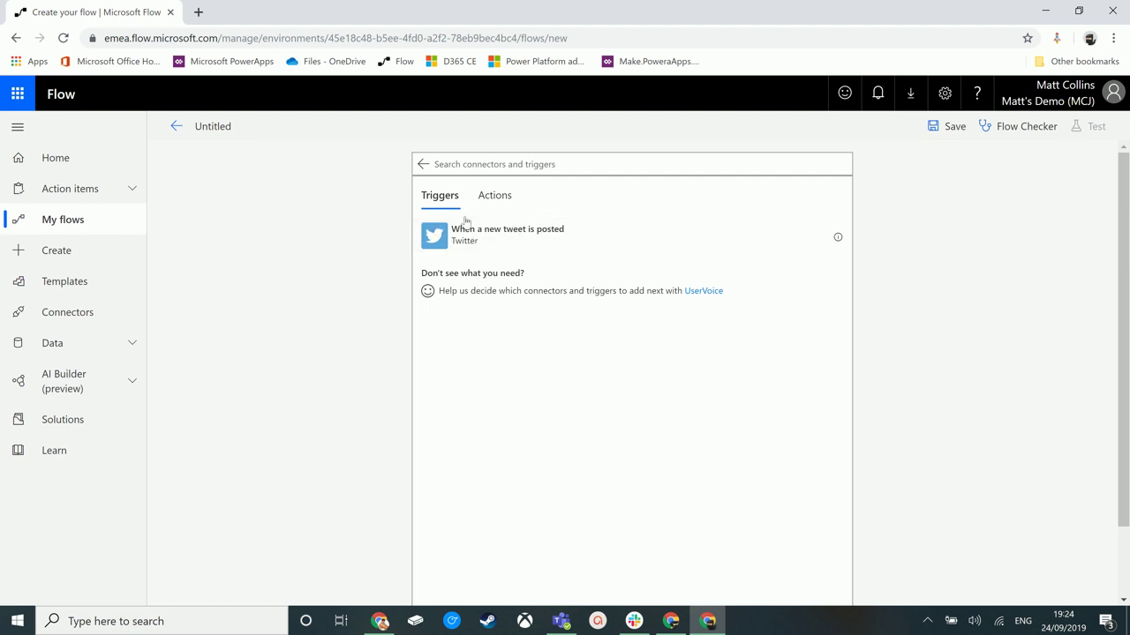
pyautogui.click(435, 168)
# Examine the triggers offered by the SharePoint connector and return to the connector list.
pyautogui.click(508, 242)
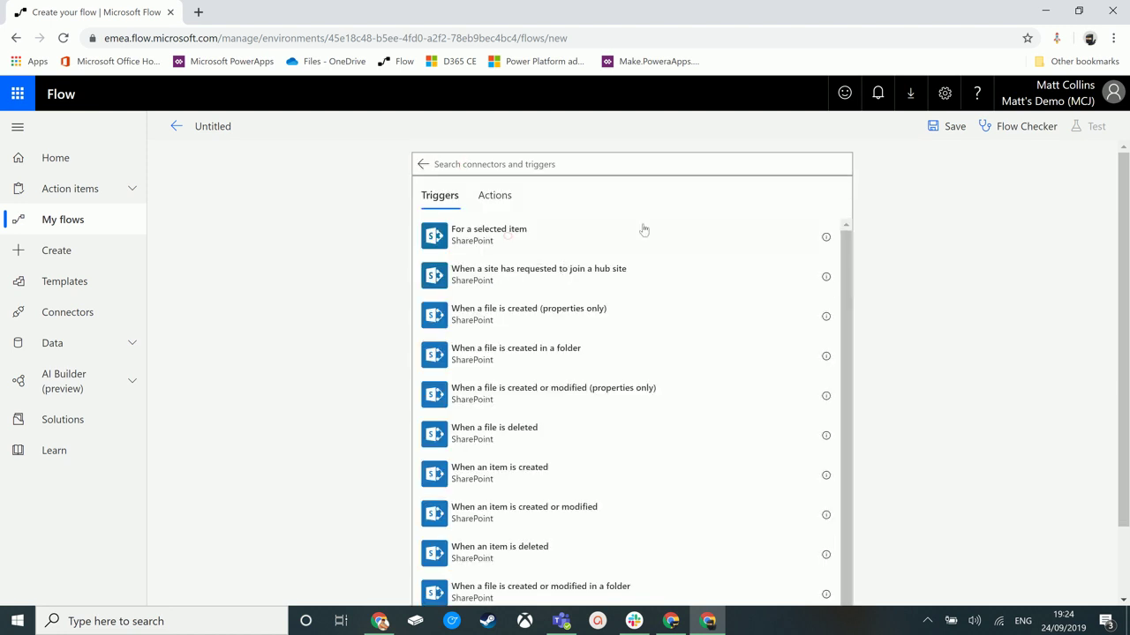
pyautogui.scroll(-1, 736, 255)
pyautogui.scroll(-2, 731, 253)
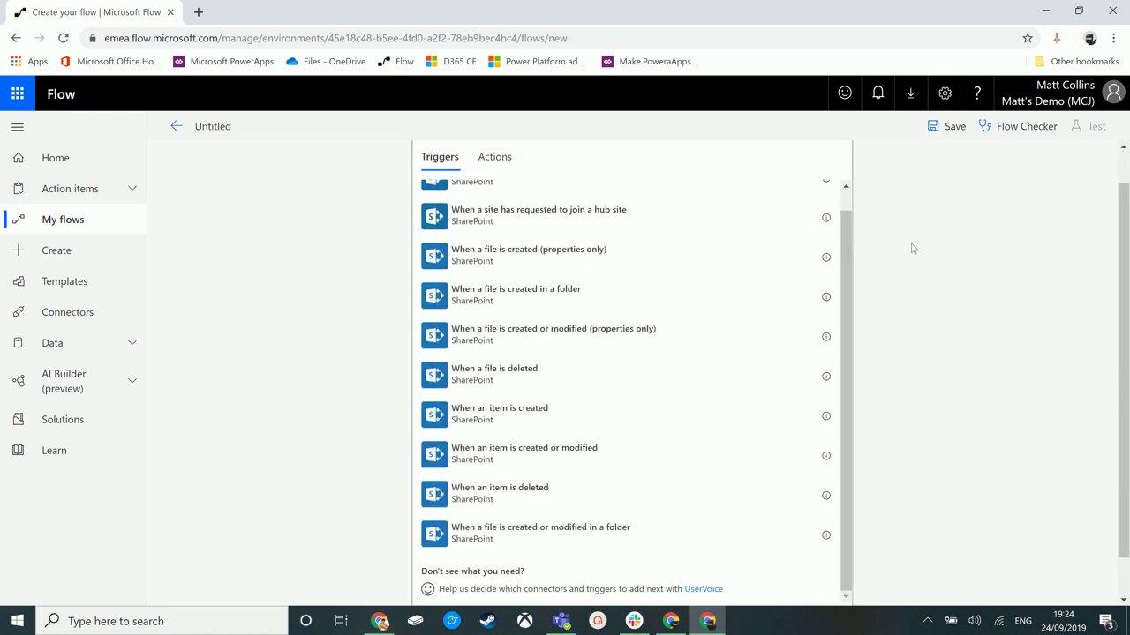
pyautogui.scroll(3, 570, 330)
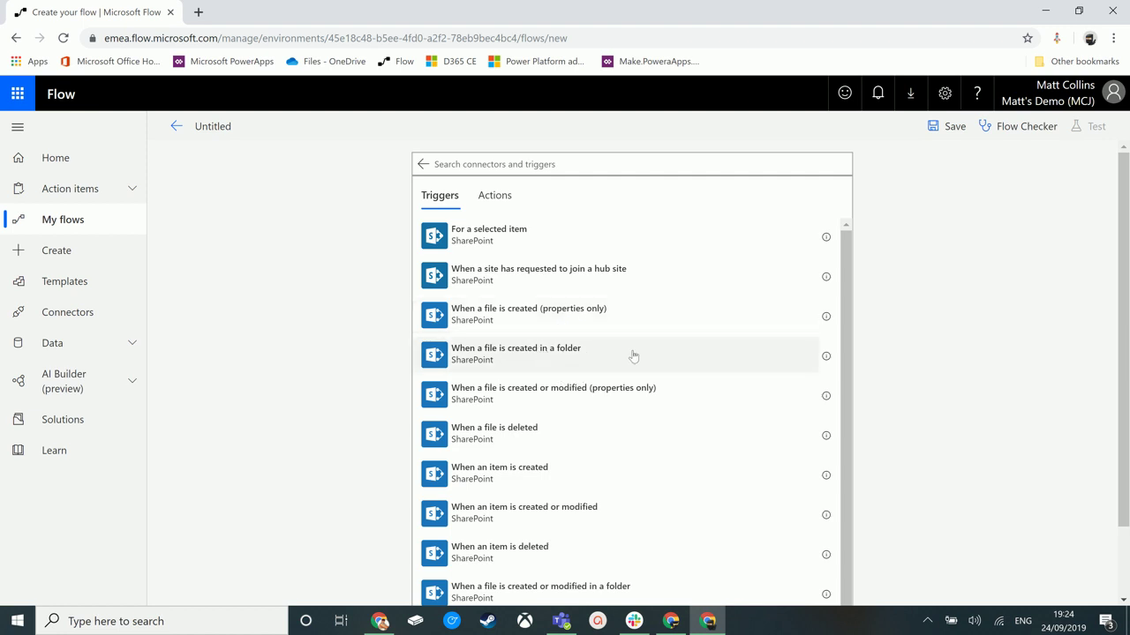
pyautogui.scroll(-1, 640, 256)
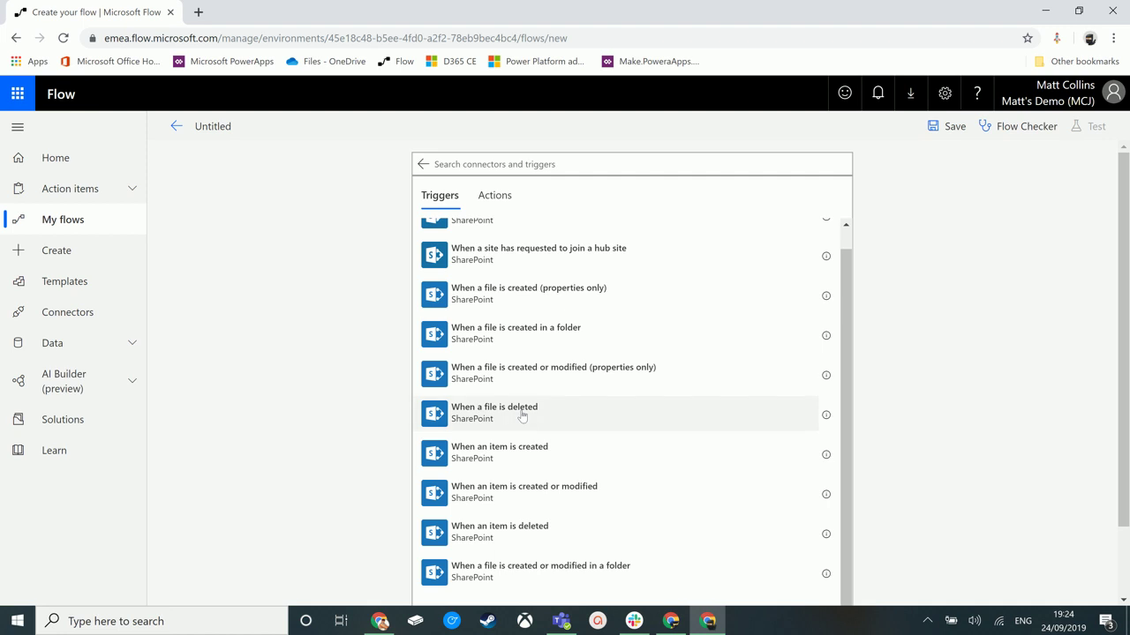
pyautogui.click(423, 164)
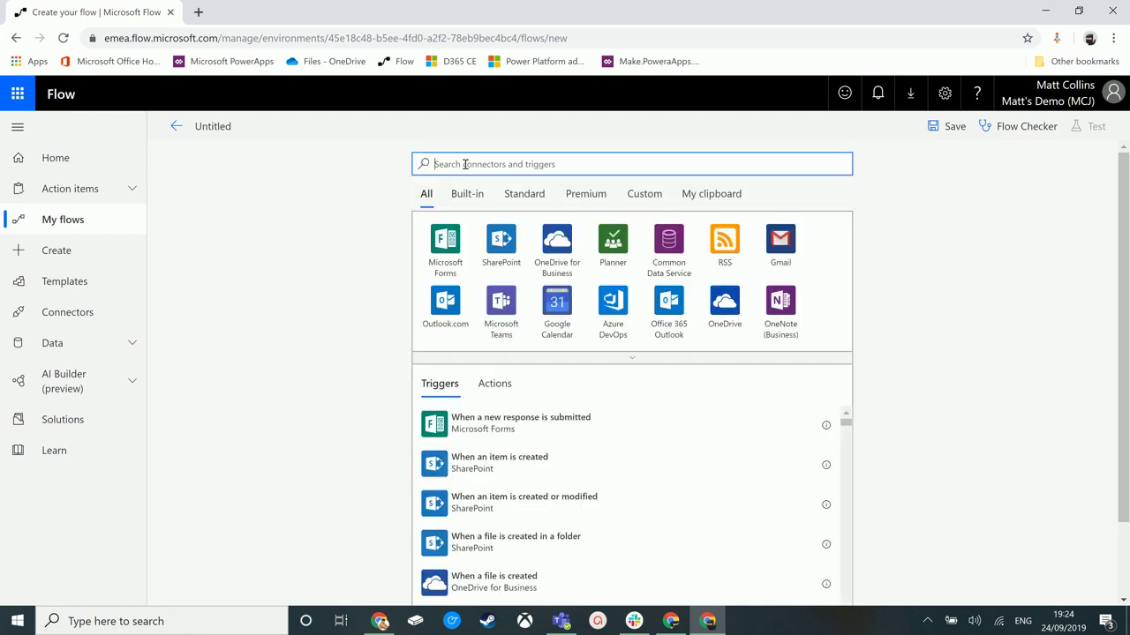
# Add the Common Data Service trigger "When a record is created" for the Accounts entity in the MCJ demo environment with Organization scope.
pyautogui.click(673, 251)
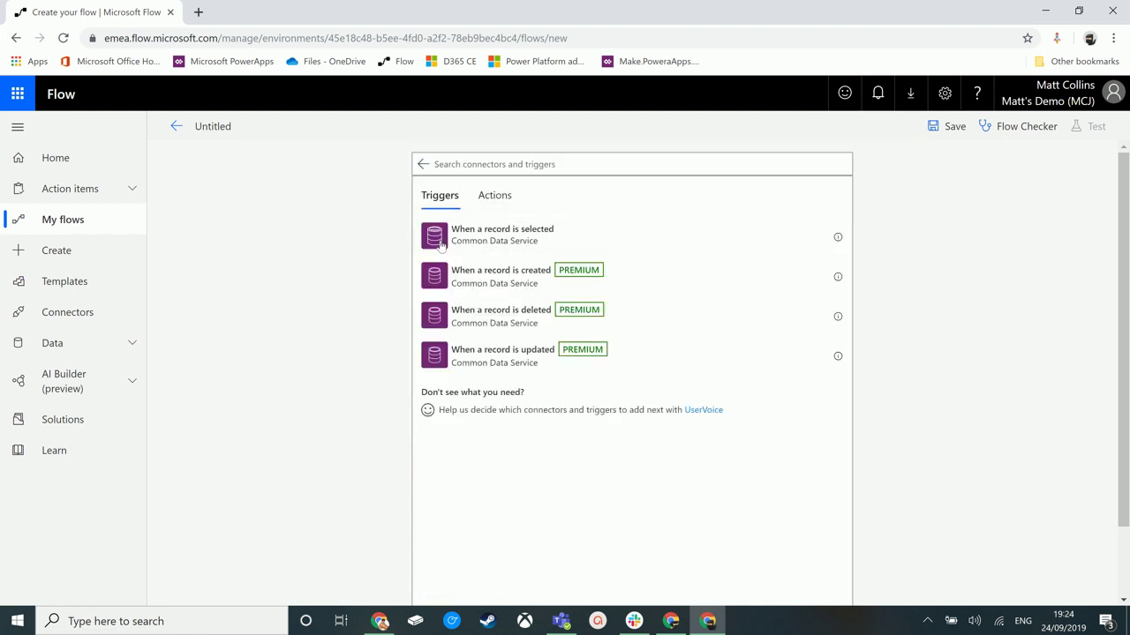
pyautogui.click(520, 280)
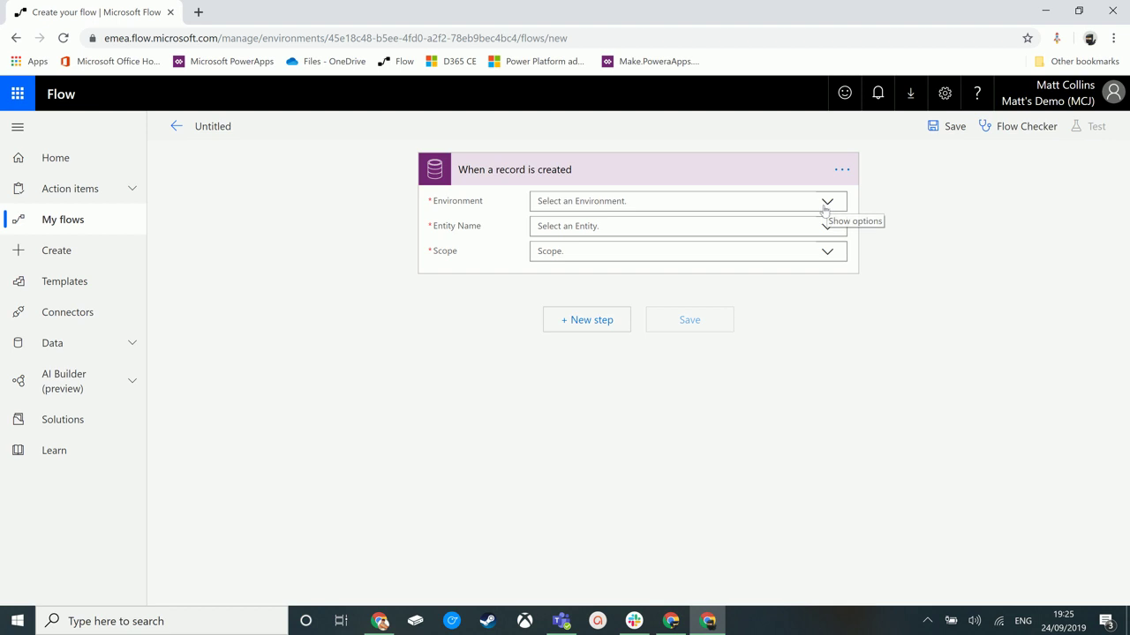
pyautogui.click(825, 205)
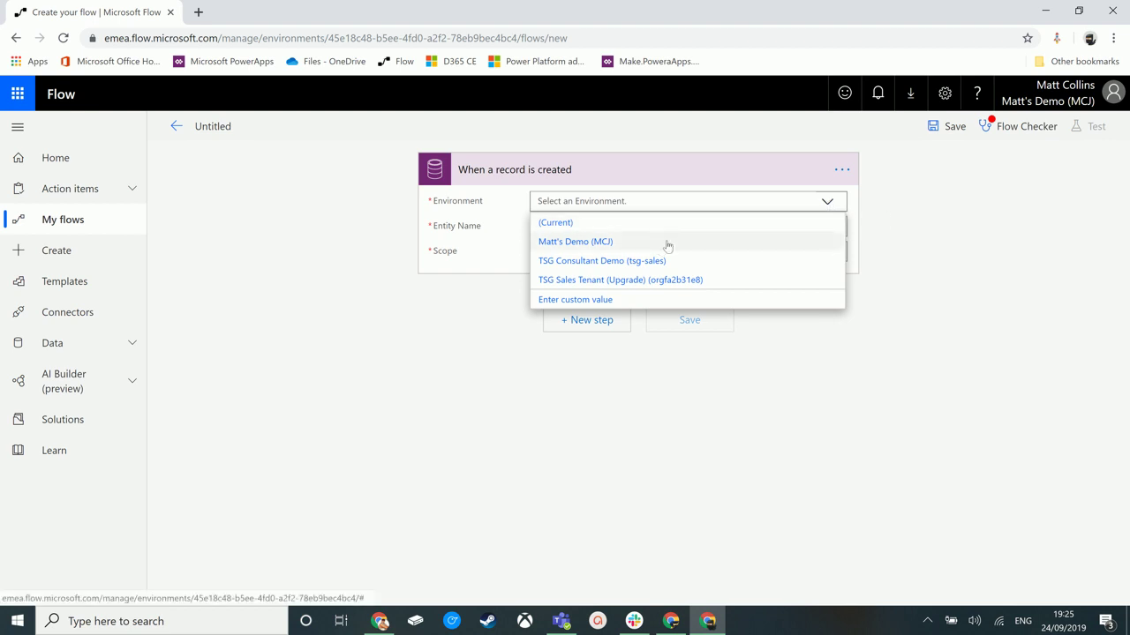
pyautogui.click(639, 242)
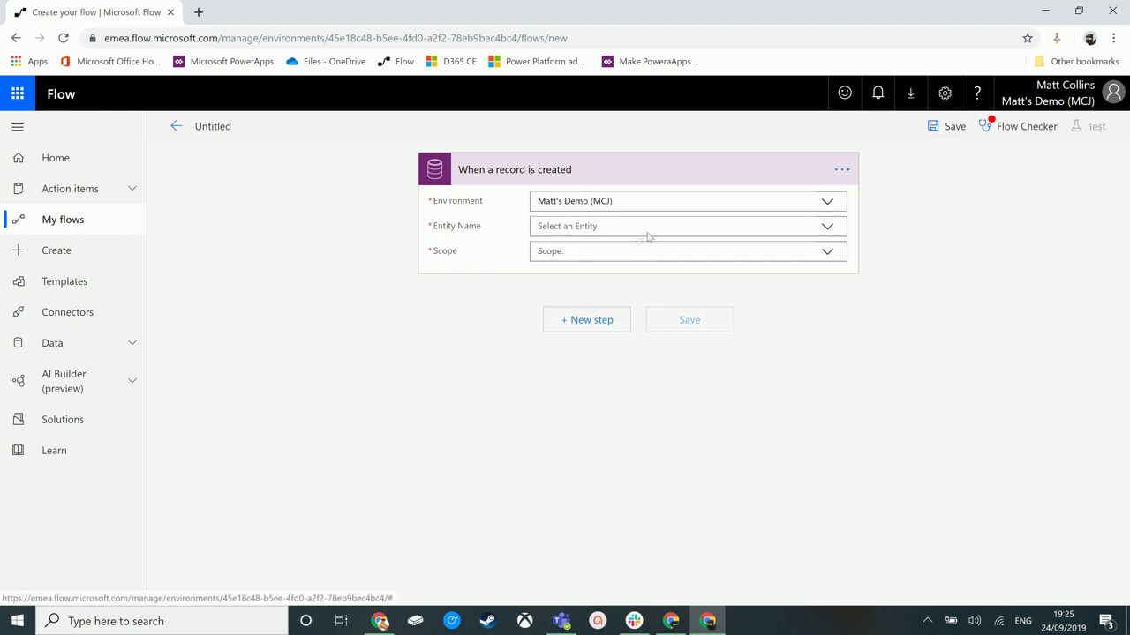
pyautogui.click(824, 229)
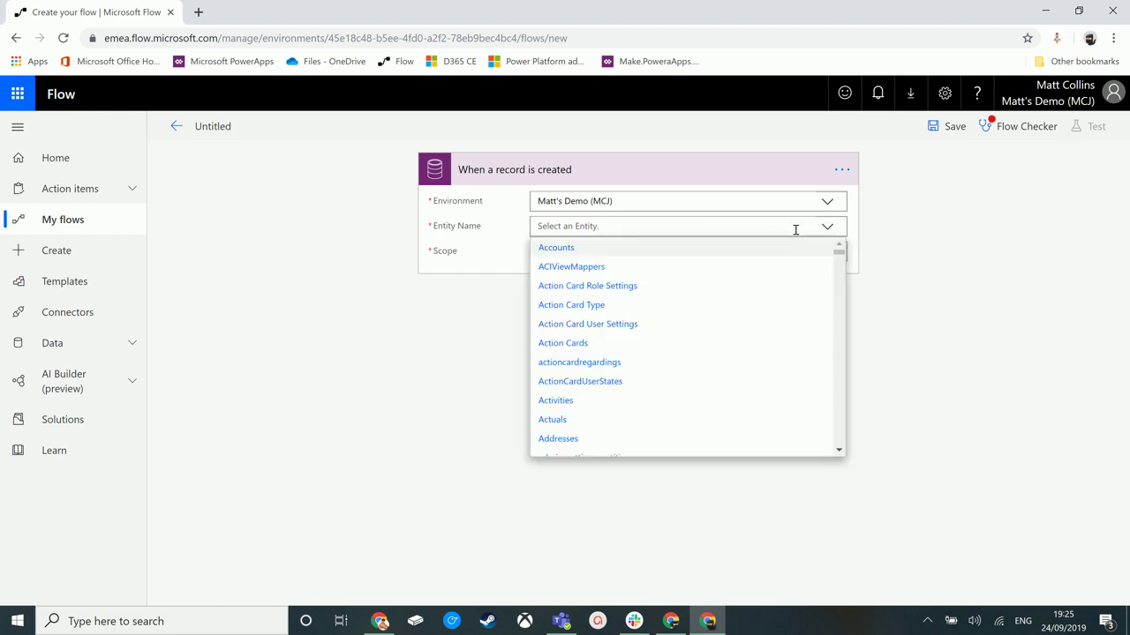
pyautogui.click(668, 253)
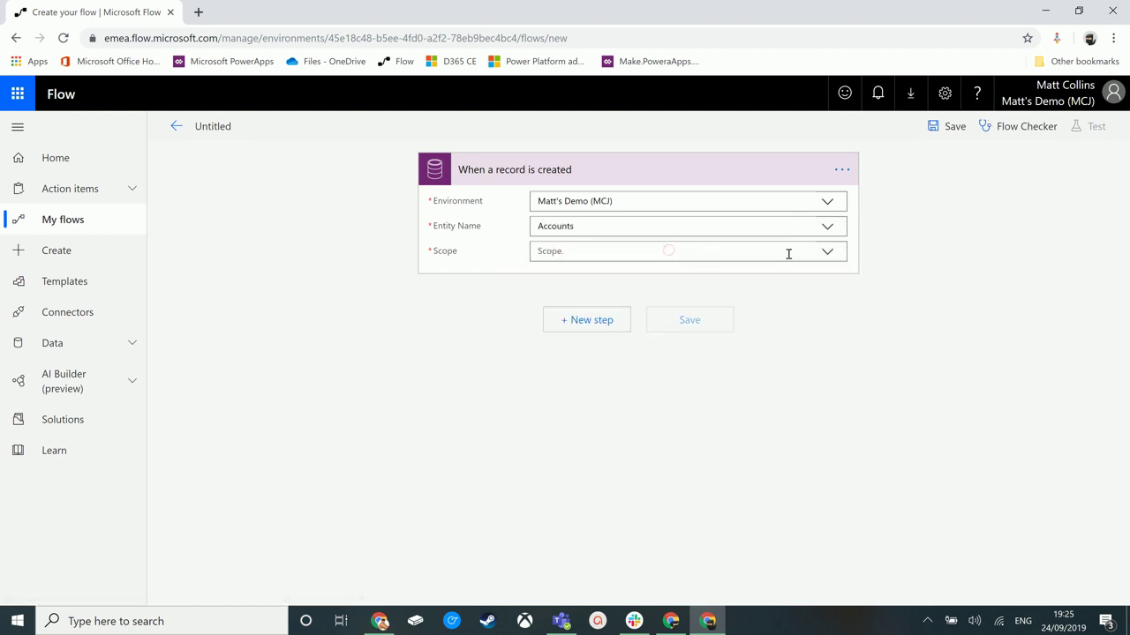
pyautogui.click(826, 253)
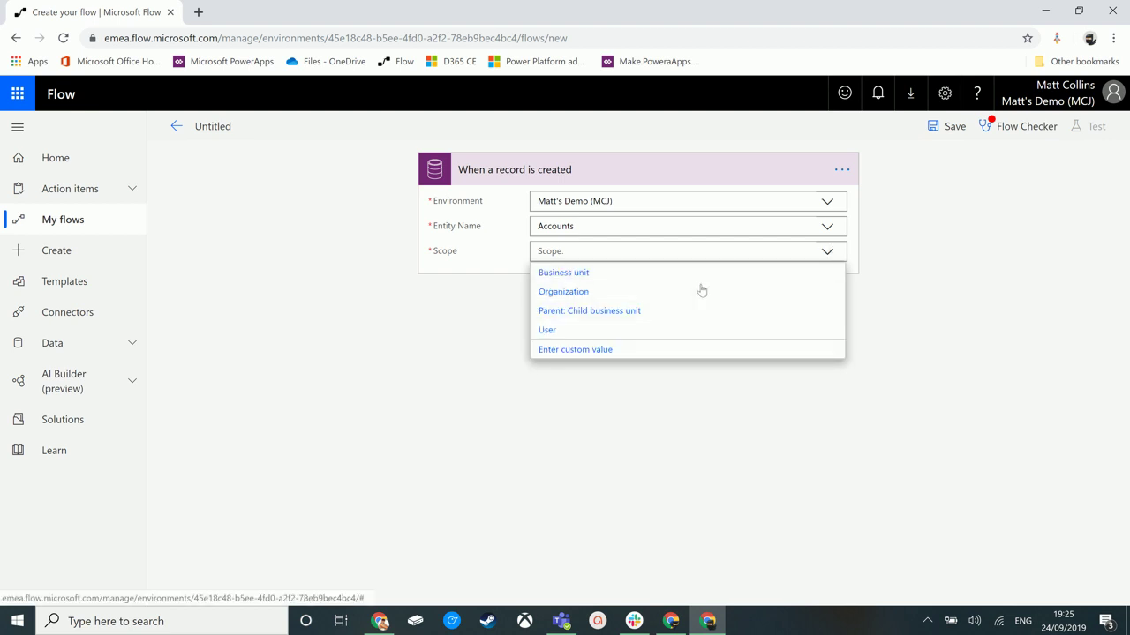
pyautogui.click(702, 292)
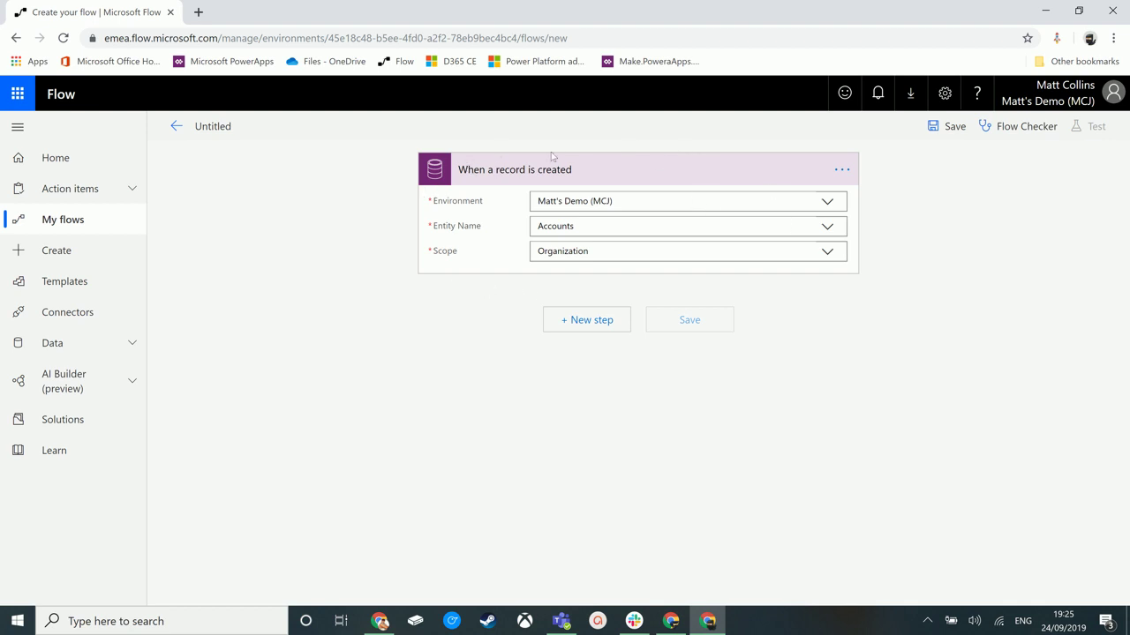
# Add a new step after the record-created trigger and expand the full list of action connectors.
pyautogui.click(572, 323)
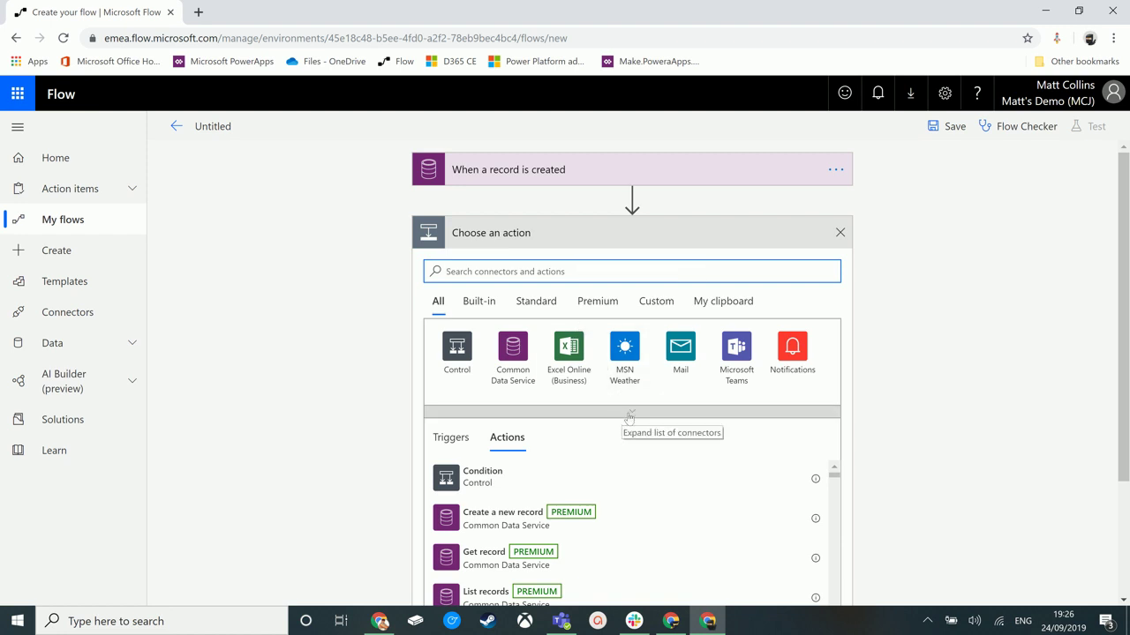
pyautogui.click(629, 413)
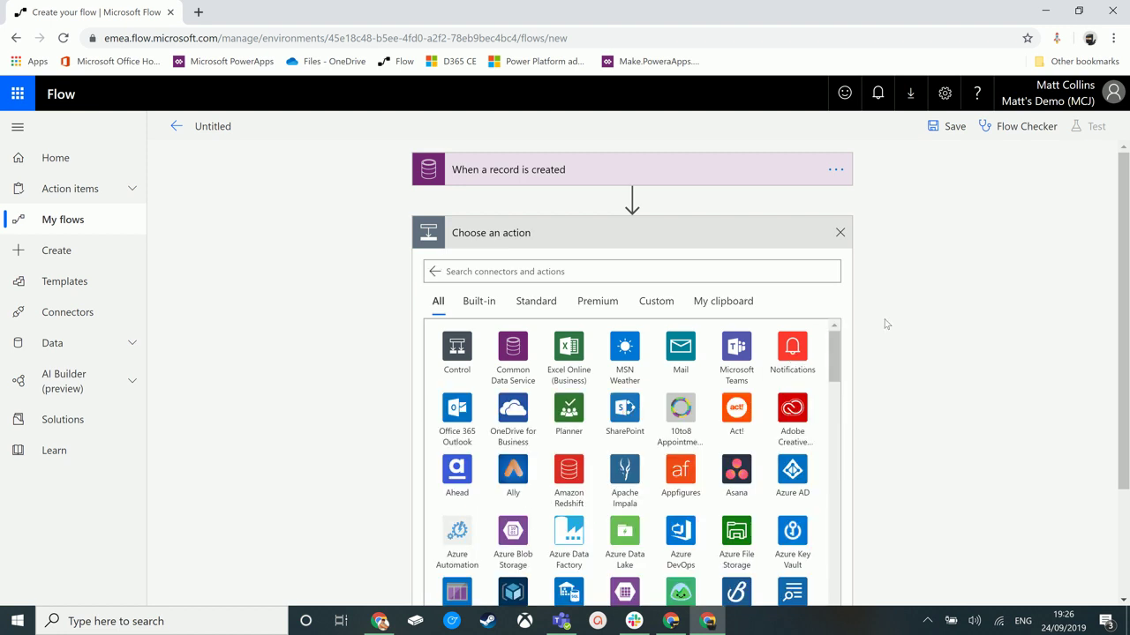
# Examine the full list of connectors that can supply the flow's next action.
pyautogui.scroll(-2, 886, 324)
pyautogui.scroll(-3, 648, 304)
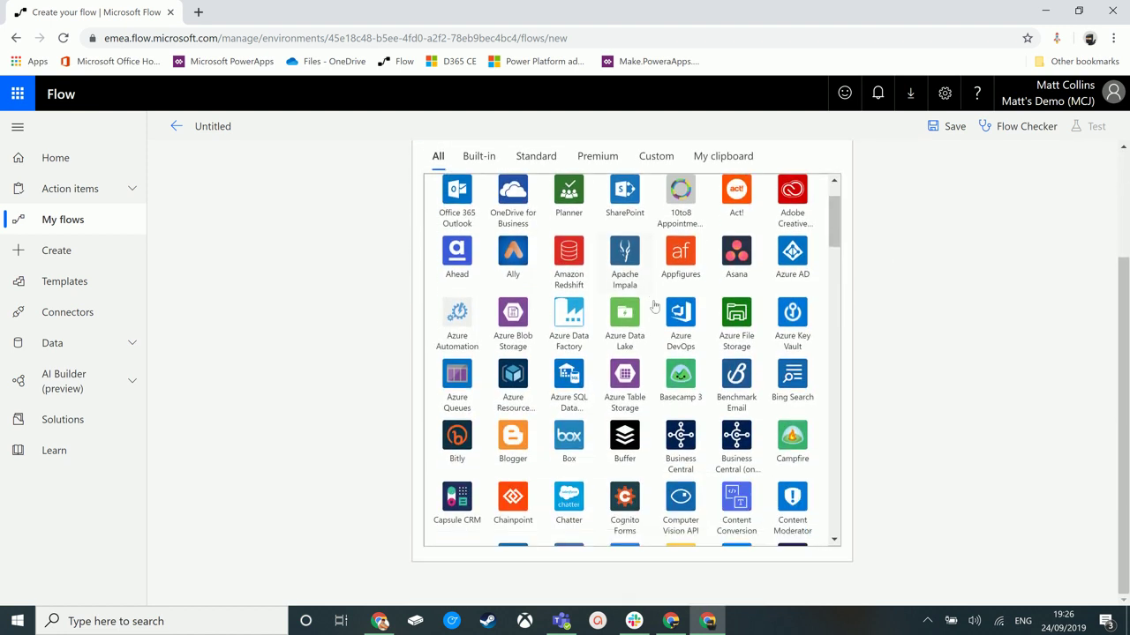
pyautogui.scroll(-3, 662, 306)
pyautogui.scroll(-4, 662, 307)
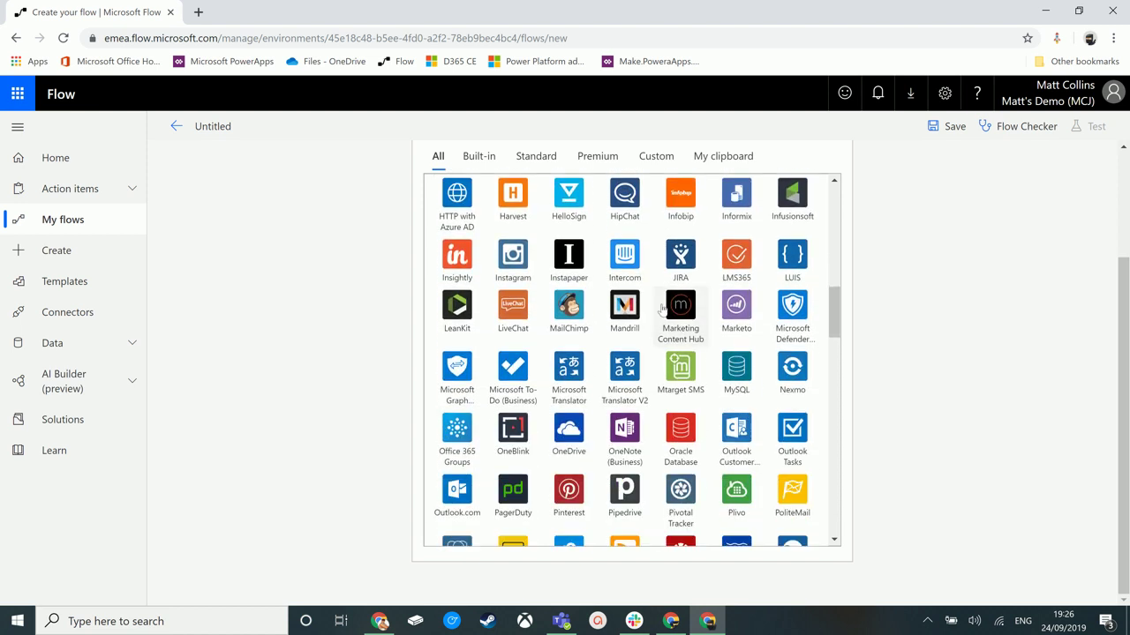
pyautogui.scroll(3, 662, 309)
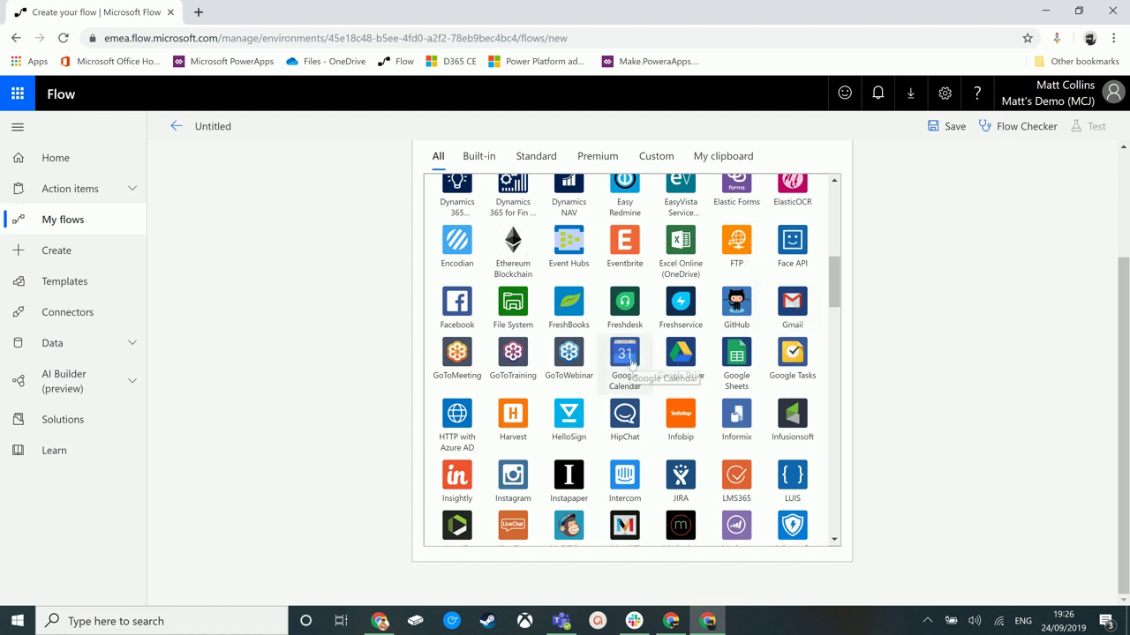
pyautogui.scroll(-2, 630, 363)
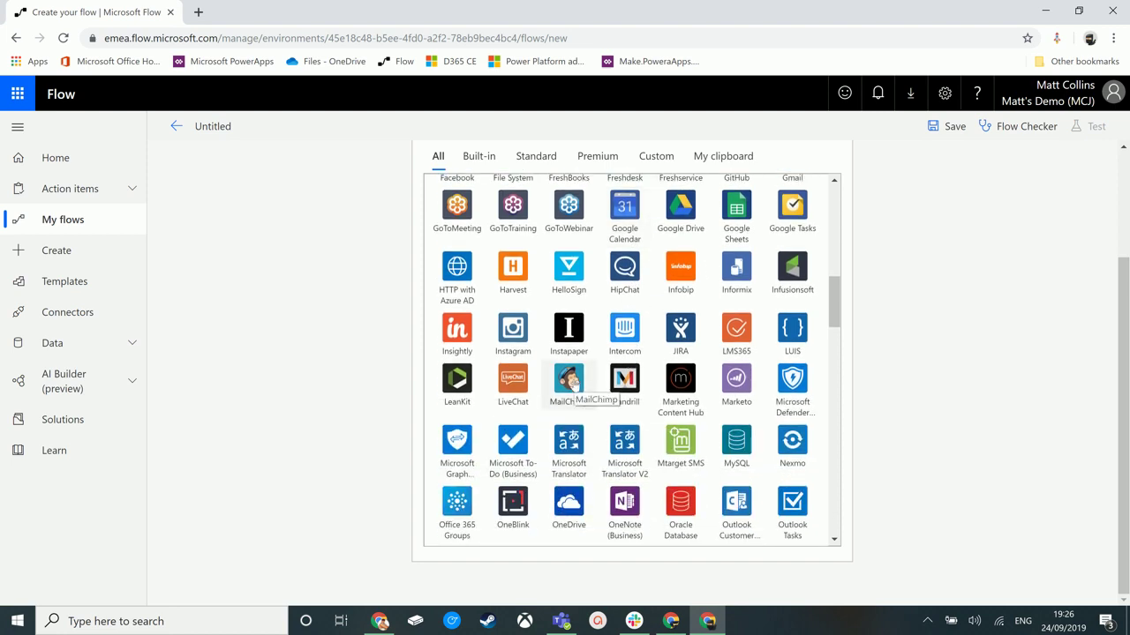
pyautogui.scroll(-5, 569, 386)
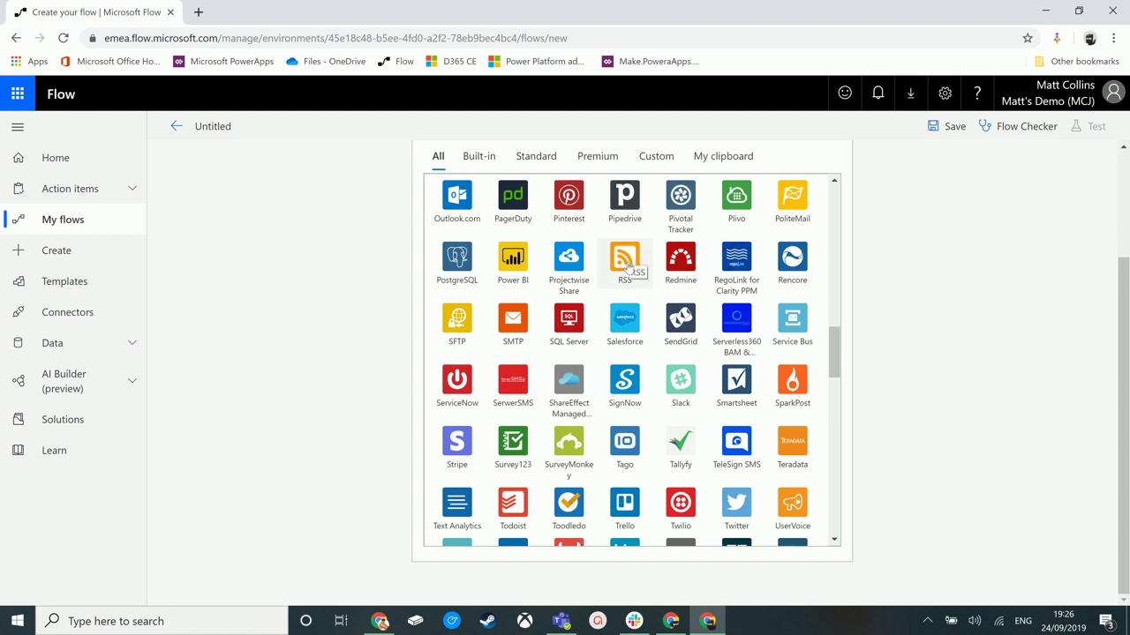
pyautogui.scroll(-4, 656, 325)
pyautogui.scroll(-1, 656, 326)
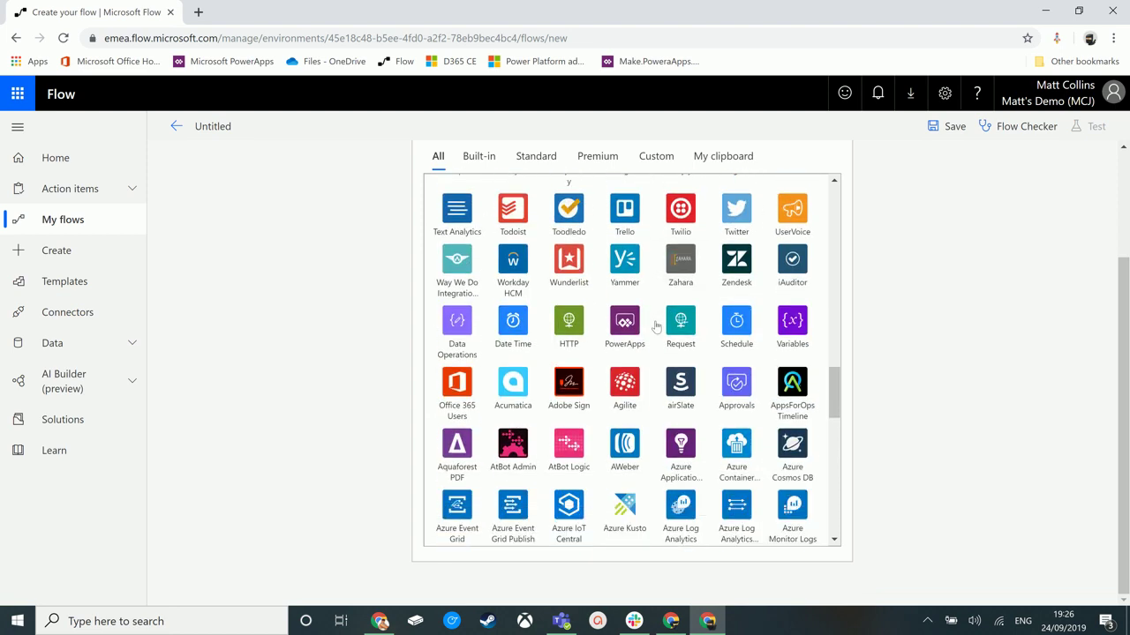
pyautogui.scroll(3, 648, 320)
pyautogui.scroll(10, 644, 315)
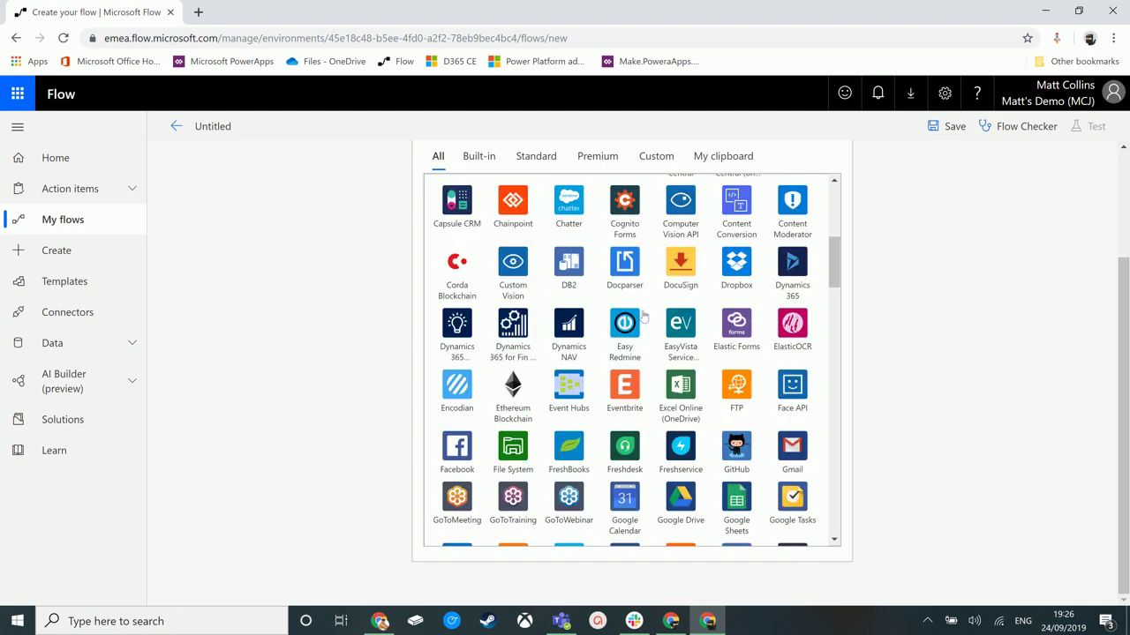
pyautogui.scroll(1, 643, 318)
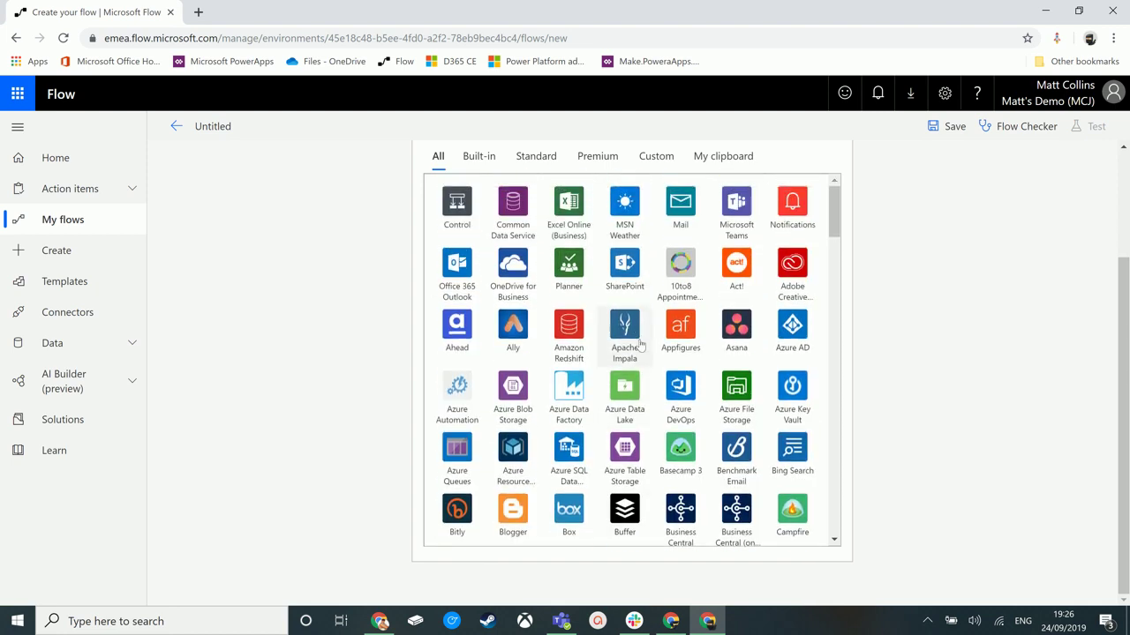
pyautogui.scroll(-2, 657, 358)
pyautogui.scroll(-5, 667, 366)
pyautogui.scroll(-1, 623, 374)
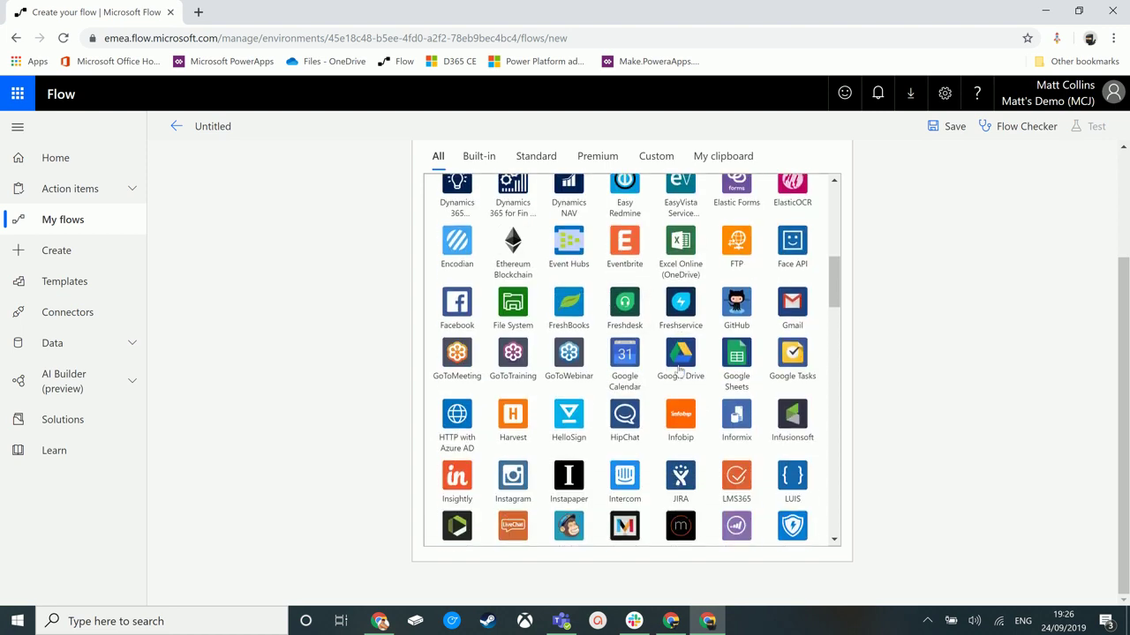
pyautogui.scroll(-1, 606, 410)
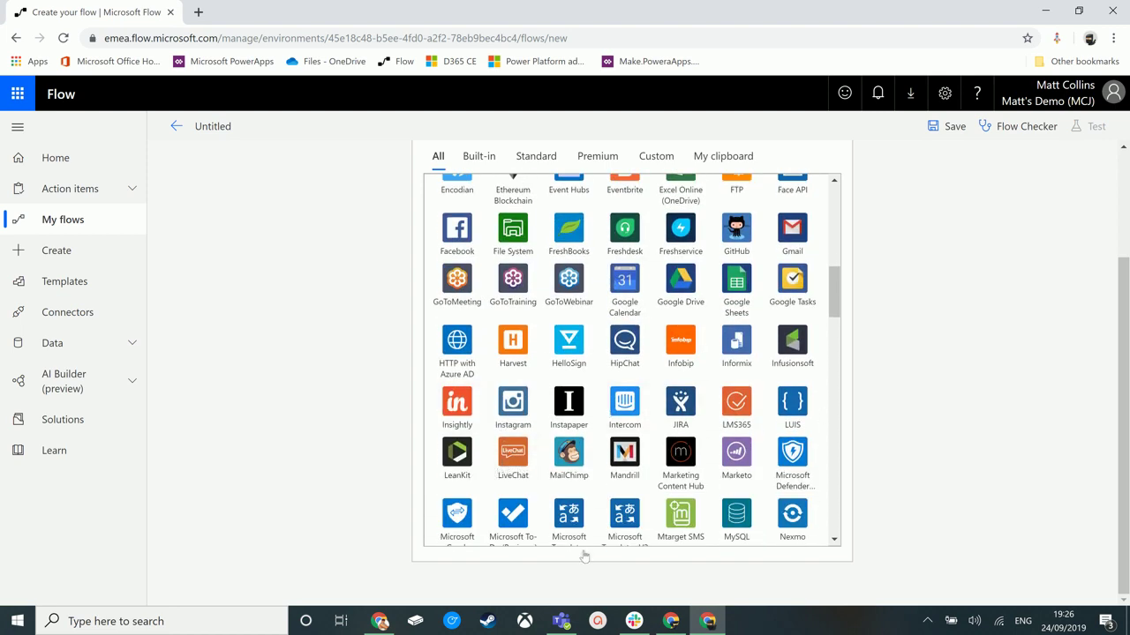
# View the actions offered by the Microsoft To-Do (Business) connector and return to the action chooser.
pyautogui.scroll(-1, 508, 508)
pyautogui.click(512, 446)
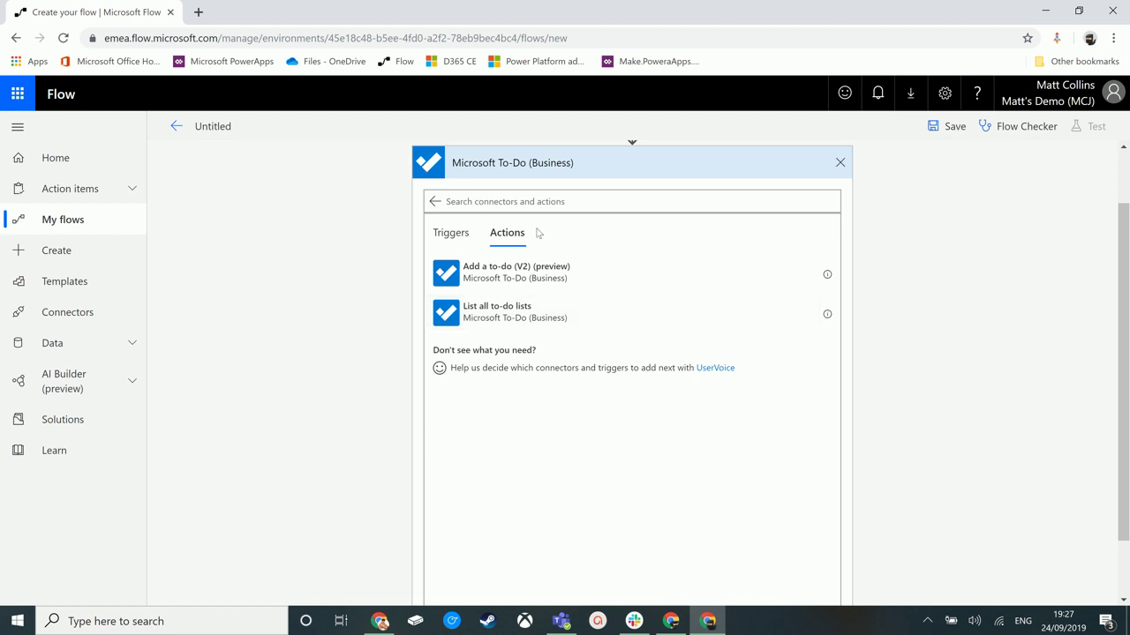
pyautogui.click(434, 202)
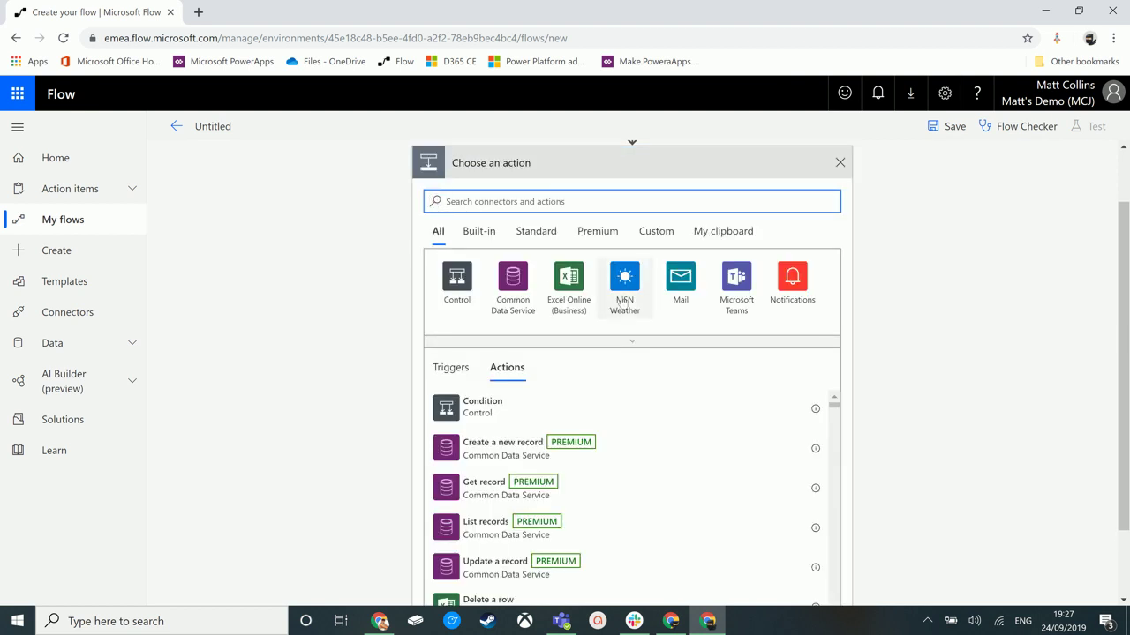
# Examine the actions offered by the Common Data Service connector and return to the action chooser.
pyautogui.scroll(-1, 530, 318)
pyautogui.scroll(1, 524, 296)
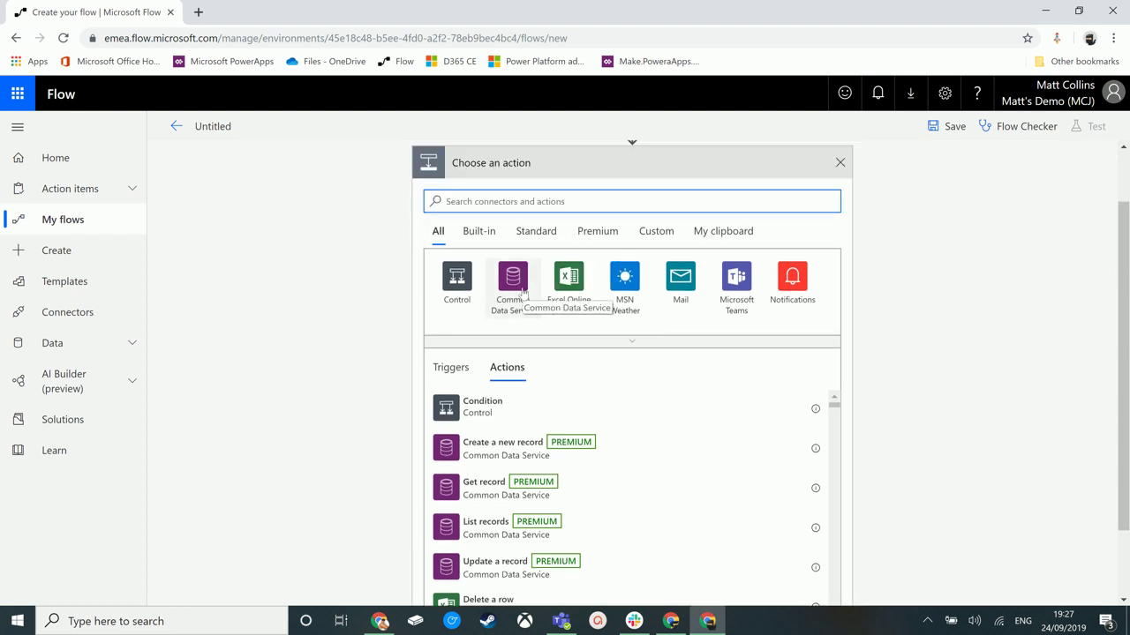
pyautogui.click(524, 295)
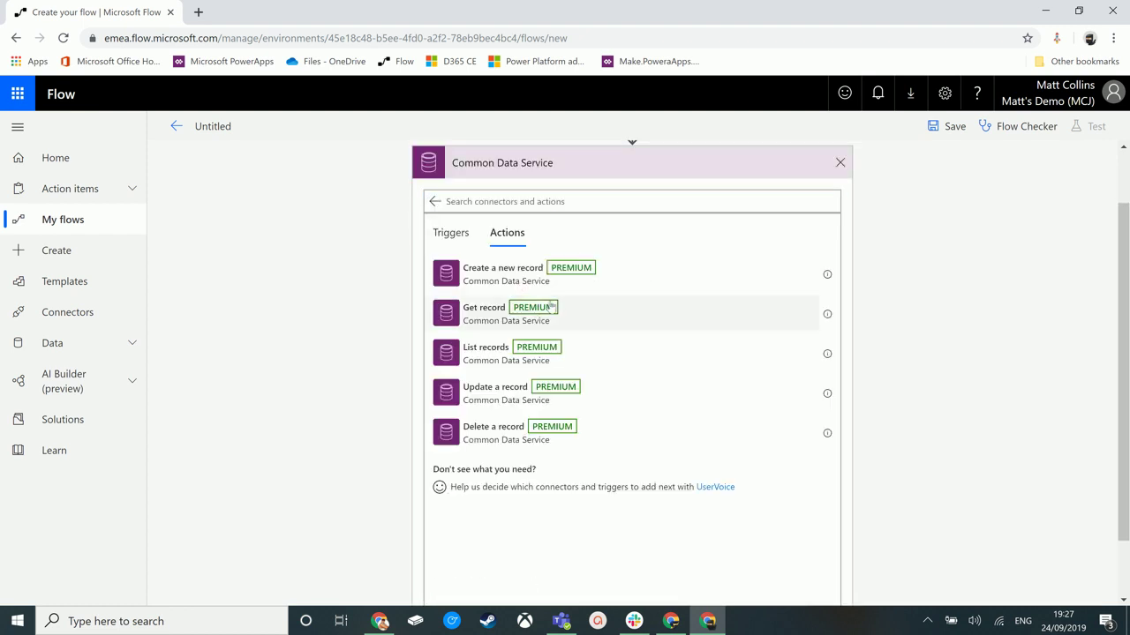
pyautogui.scroll(1, 720, 301)
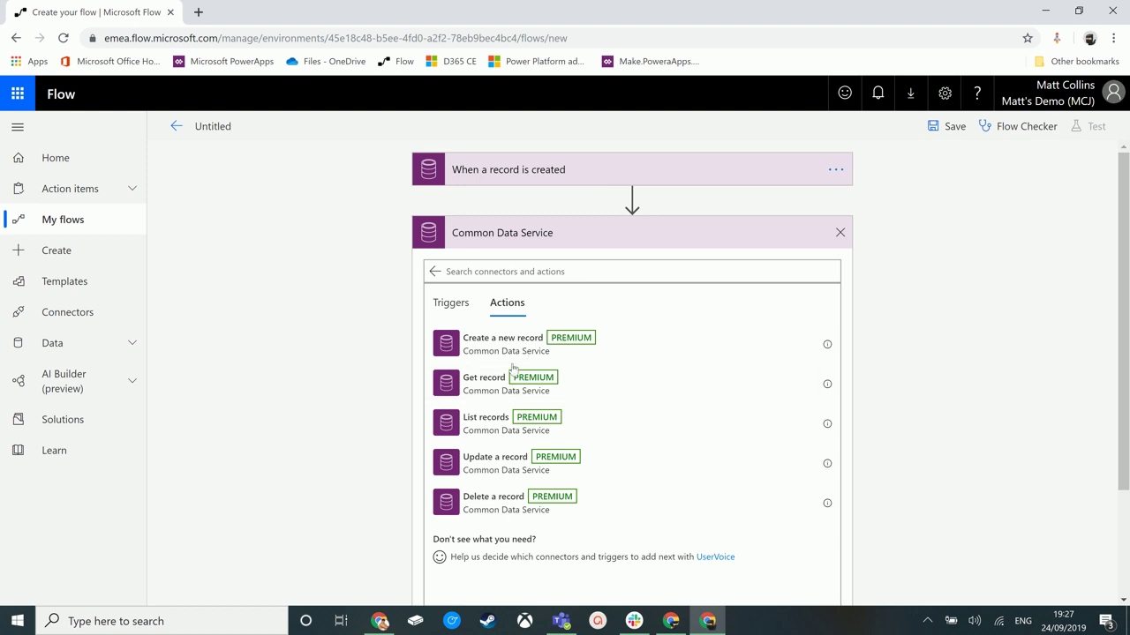
pyautogui.scroll(-2, 527, 358)
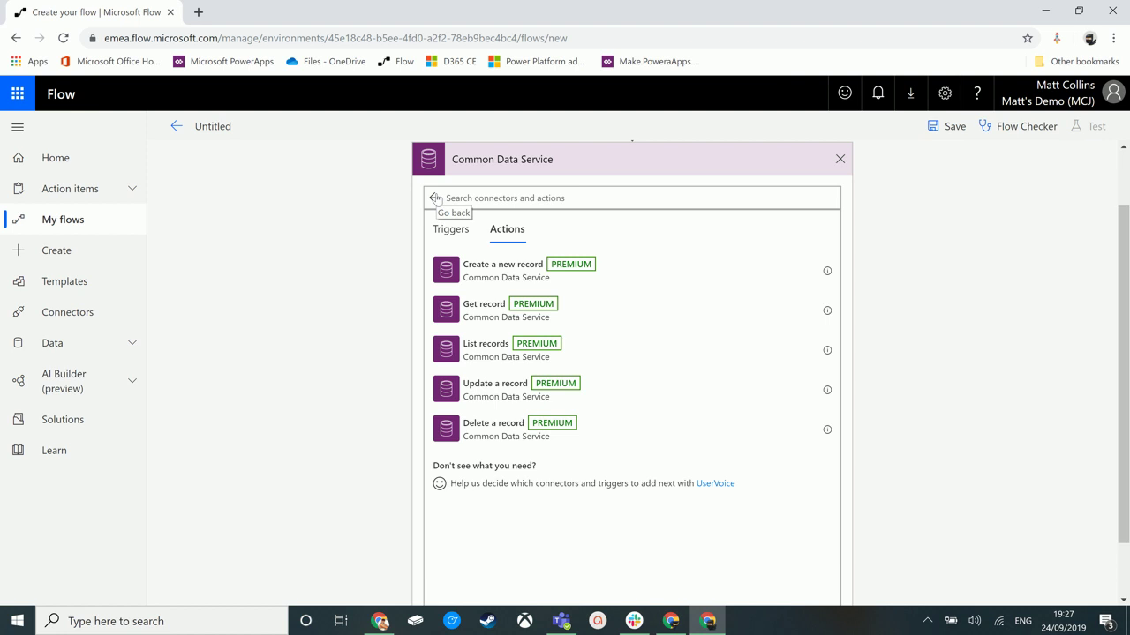
pyautogui.click(435, 198)
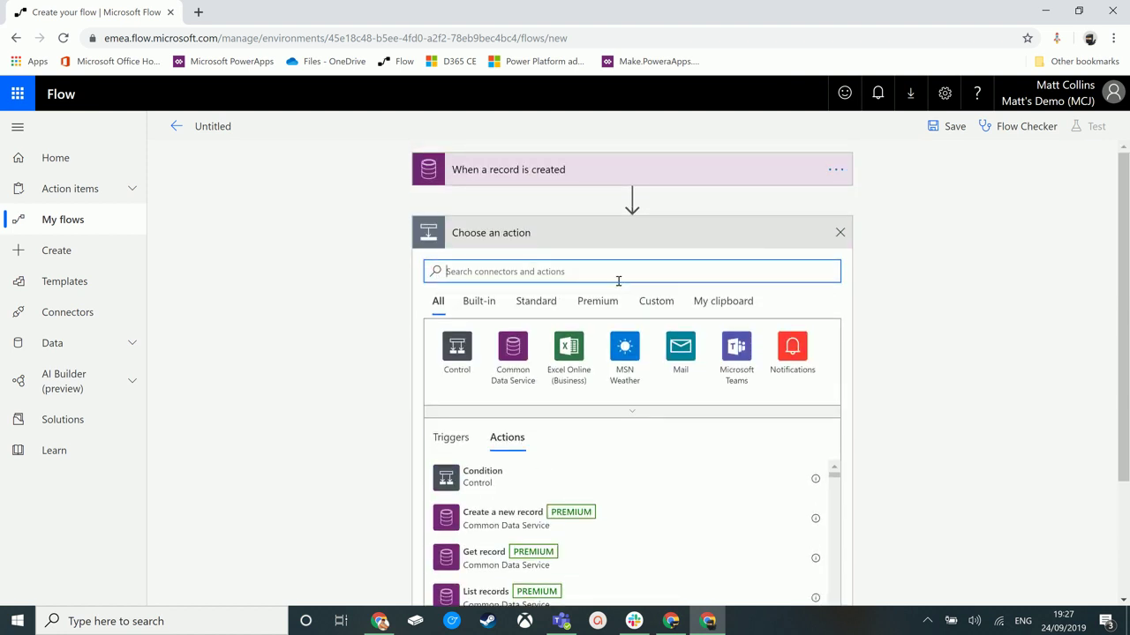
# Add the Notifications action "Send me an email notification" after the trigger.
pyautogui.click(792, 355)
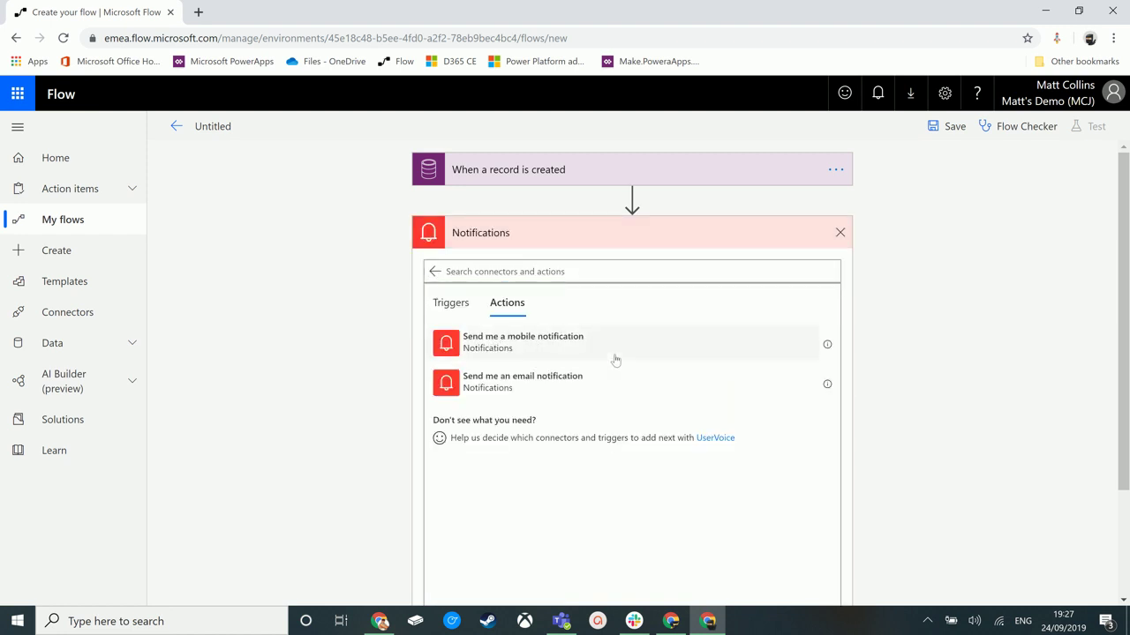
pyautogui.click(527, 386)
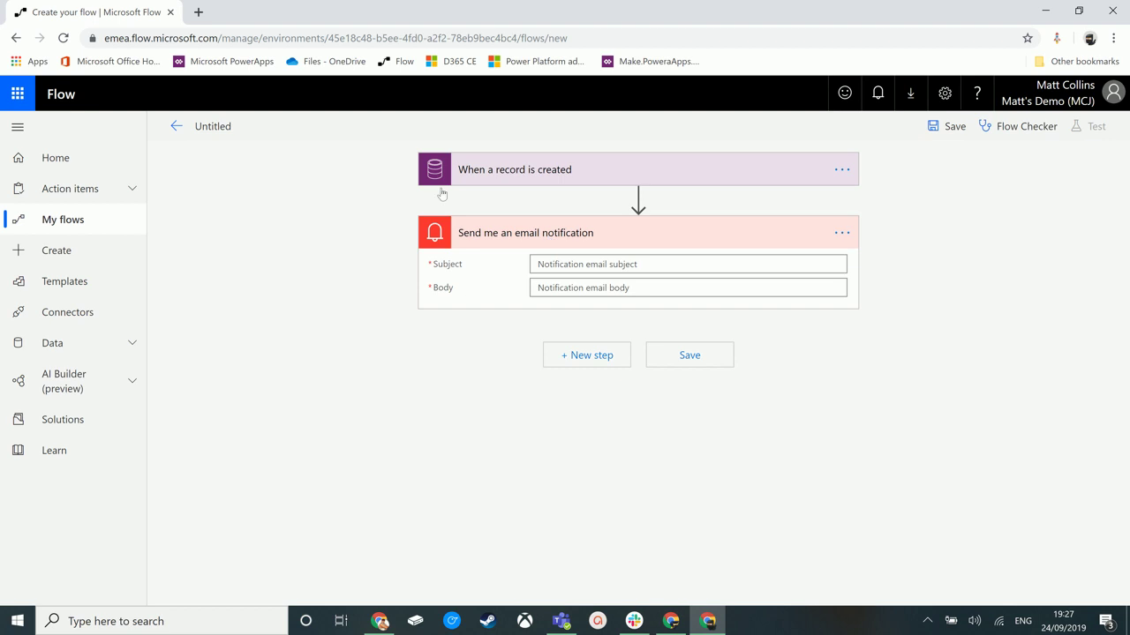
# Expand the settings of the "When a record is created" trigger and open the email notification's subject for editing.
pyautogui.click(549, 171)
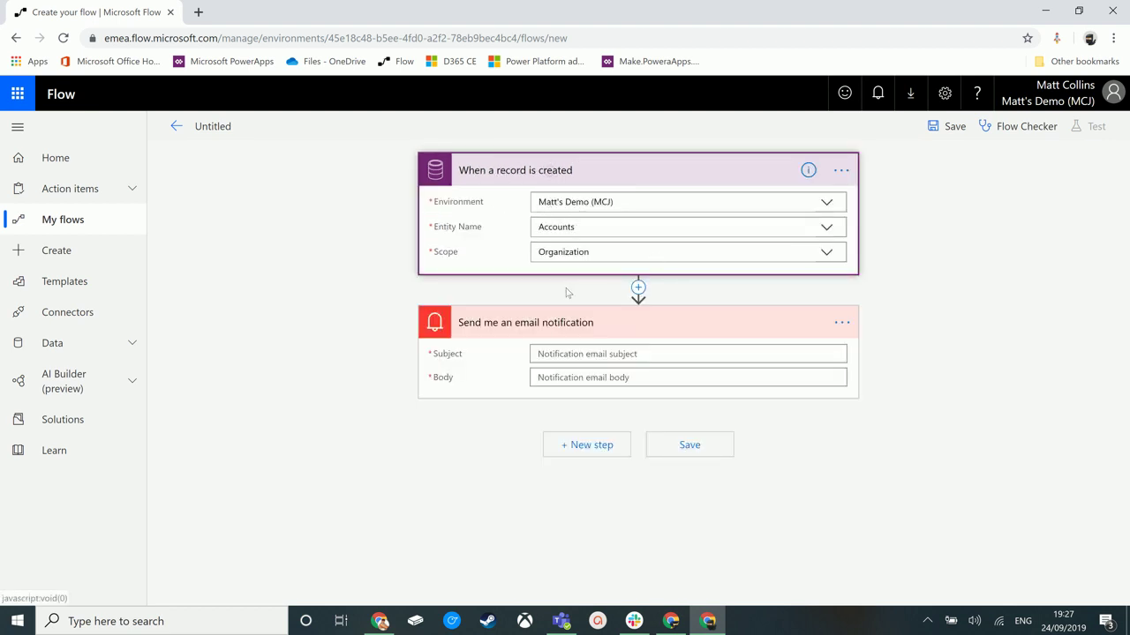
pyautogui.click(636, 352)
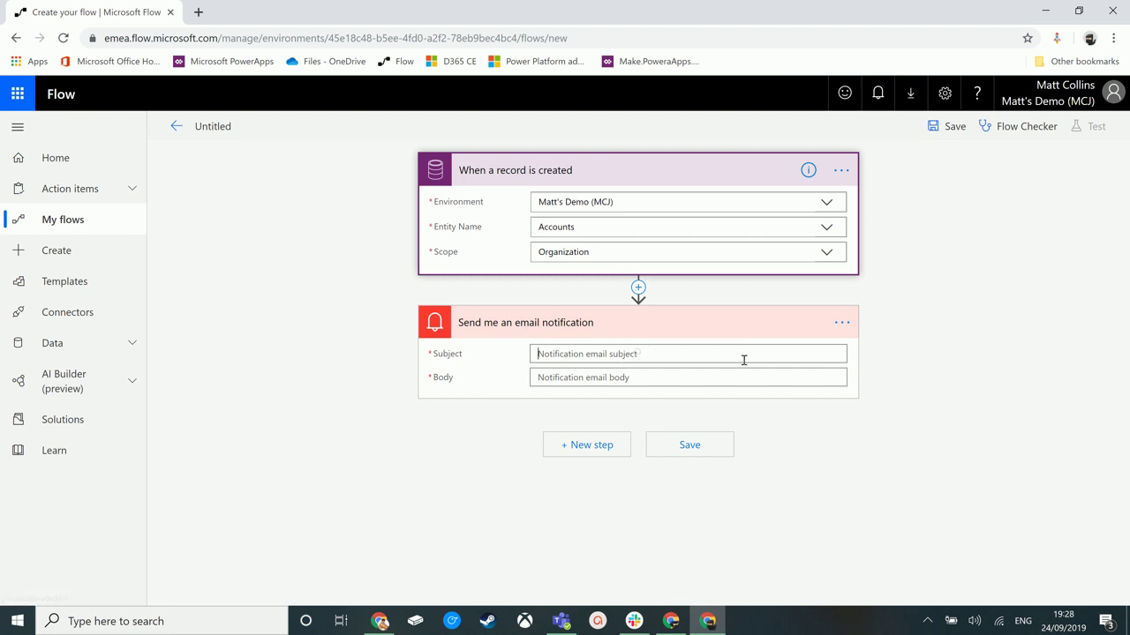